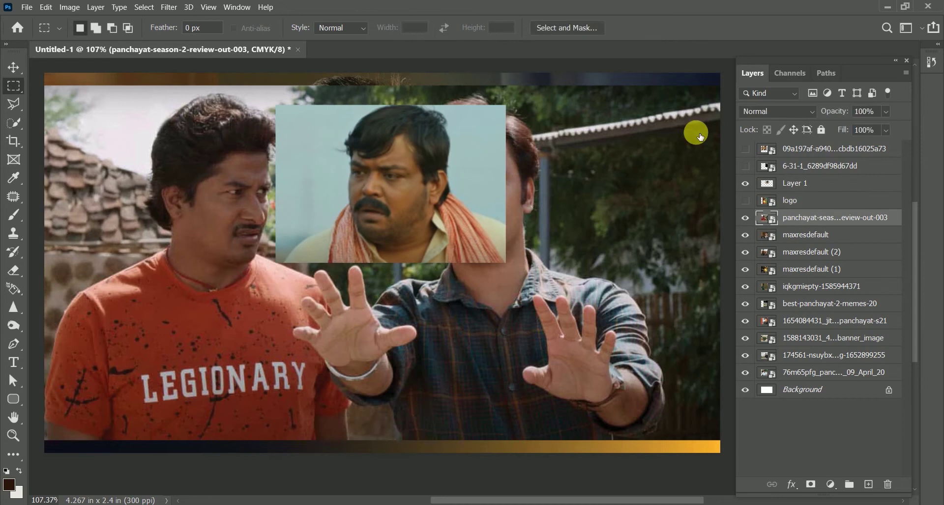
Hide the panchayat-season-2-review-out-003 layer.
left_click_drag(396, 160, 316, 179)
key("Return")
left_click(745, 219)
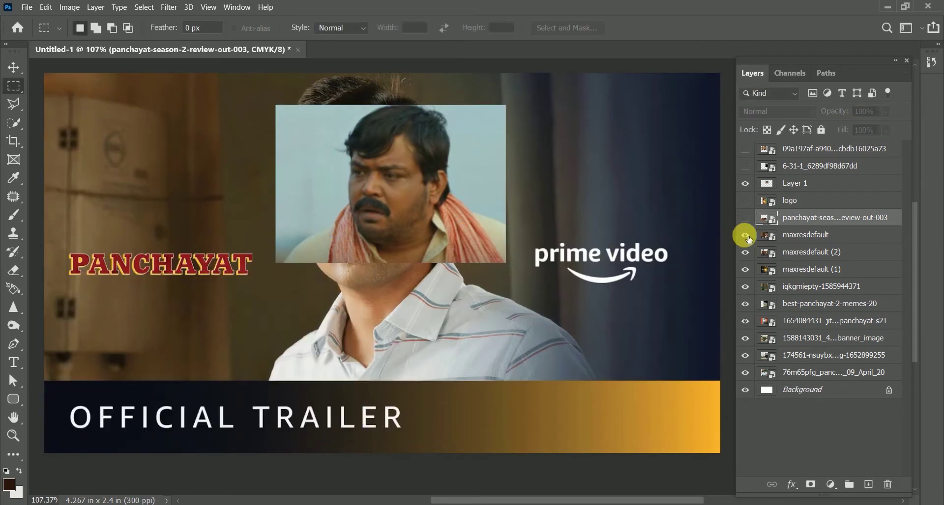
Shift the maxresdefault photo toward the right side of the canvas and enlarge it.
key("v")
left_click_drag(570, 259, 664, 217)
key("ctrl+t")
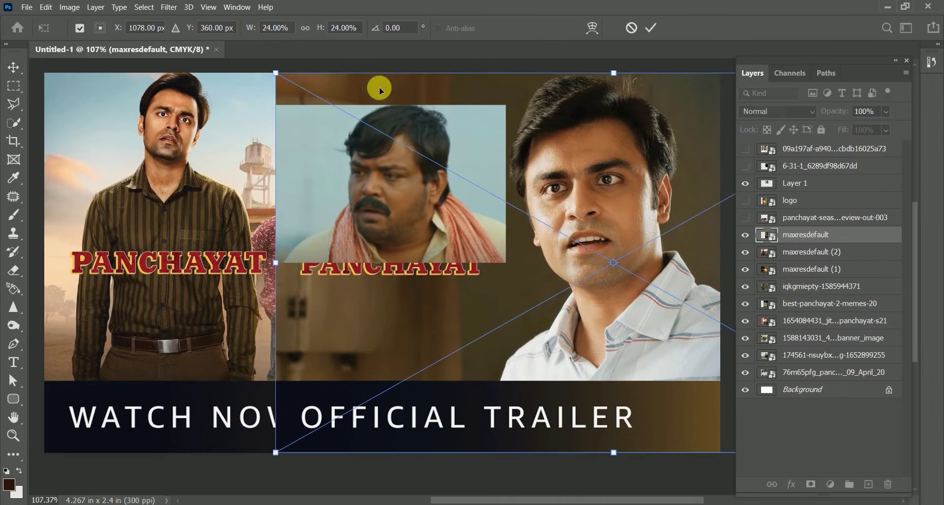
left_click_drag(266, 476, 433, 164)
key("Return")
key("h")
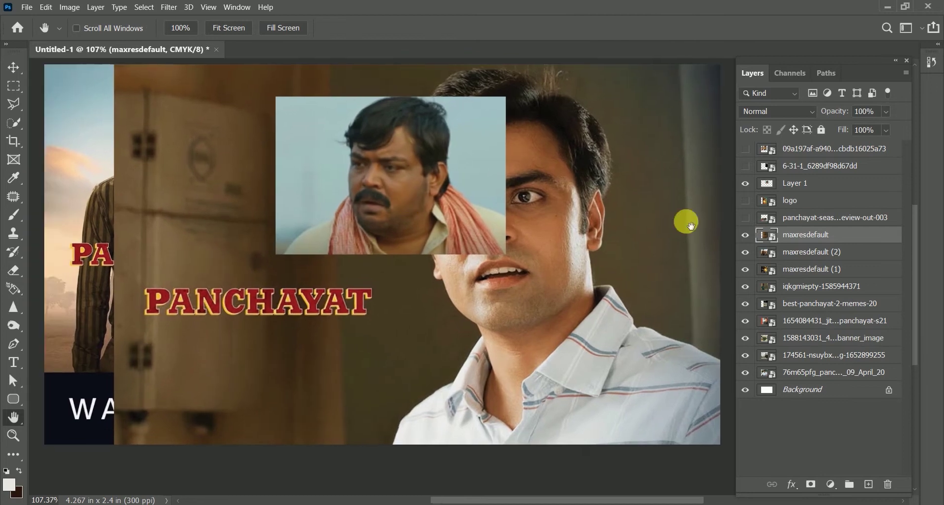
Move the Layer 1 portrait to the canvas's upper-right area and hide both Layer 1 and the maxresdefault layer.
key("v")
left_click_drag(369, 158, 674, 193)
left_click(745, 183)
left_click(745, 235)
Rename the maxresdefault layer as "main pic".
double_click(797, 236)
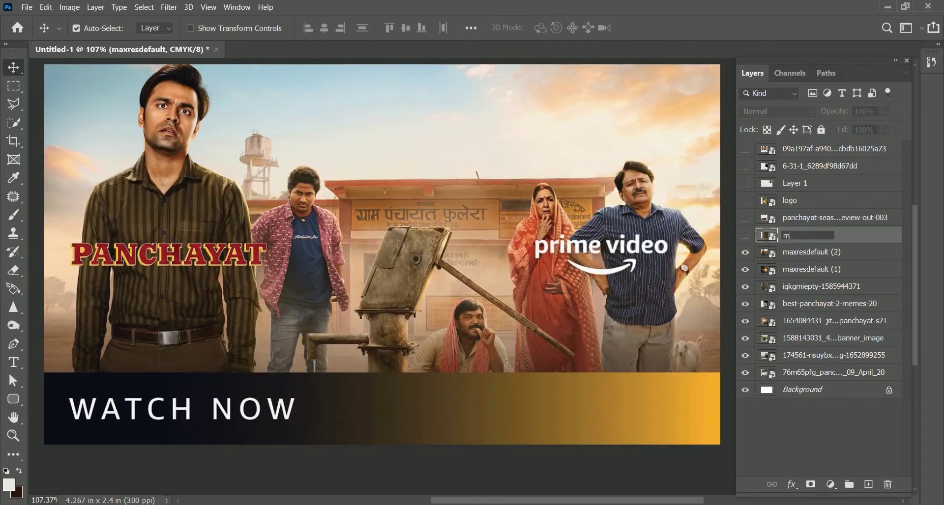
type("main pic")
key("Return")
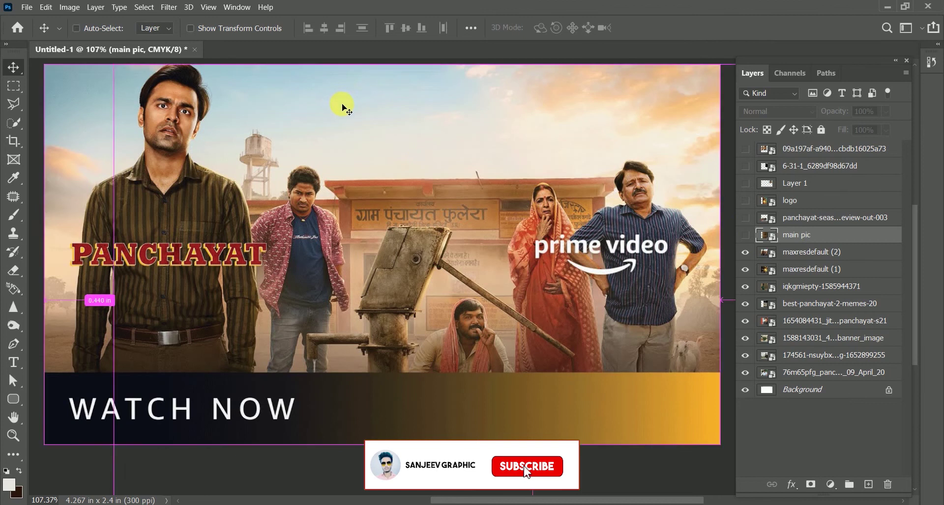
Rename the maxresdefault (2) layer as "back" and hide it.
double_click(806, 251)
type("back")
key("Return")
left_click(745, 252)
left_click(796, 269)
key("Delete")
key("Delete")
key("Delete")
key("Delete")
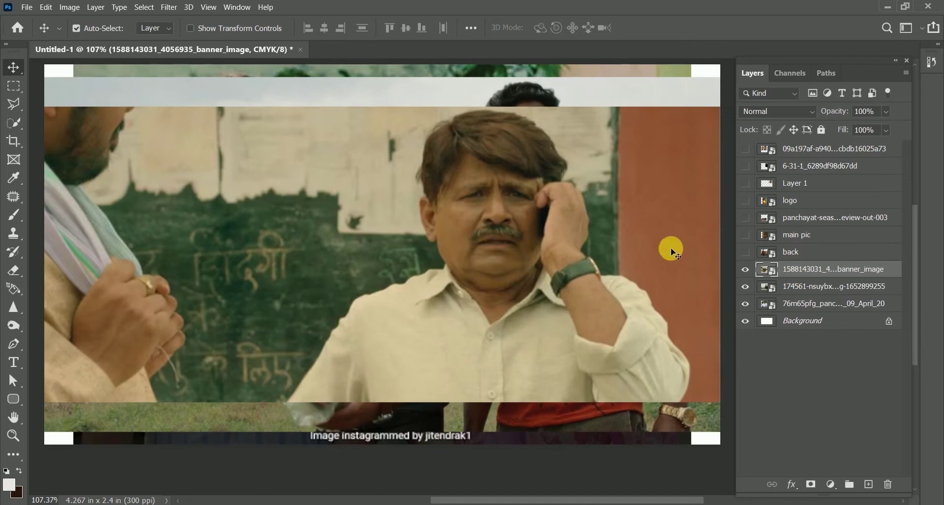
key("m")
left_click_drag(288, 109, 690, 404)
key("ctrl+j")
left_click(796, 286)
key("Delete")
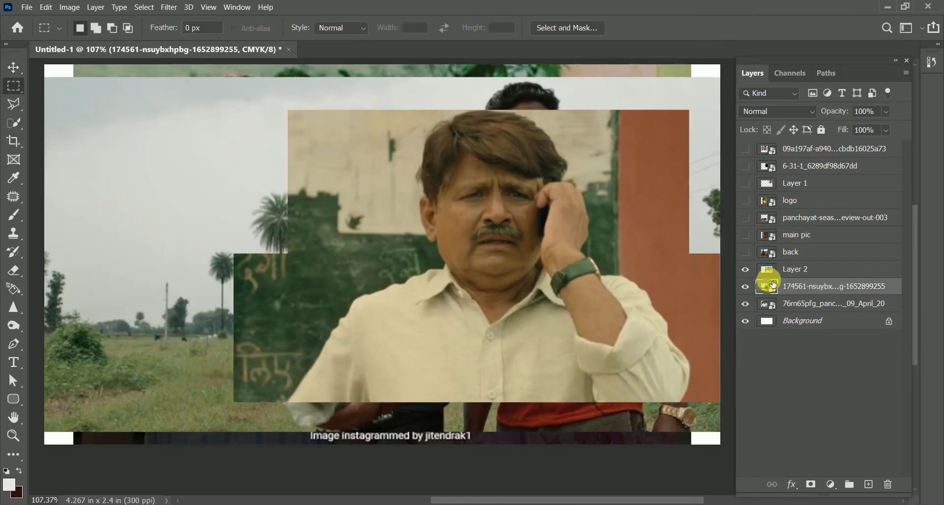
Hide Layer 2 and the two photo layers beneath it, show main pic, and shift it to the right.
left_click(750, 271)
left_click(745, 287)
left_click(745, 303)
left_click(745, 235)
key("v")
left_click_drag(486, 201, 529, 201)
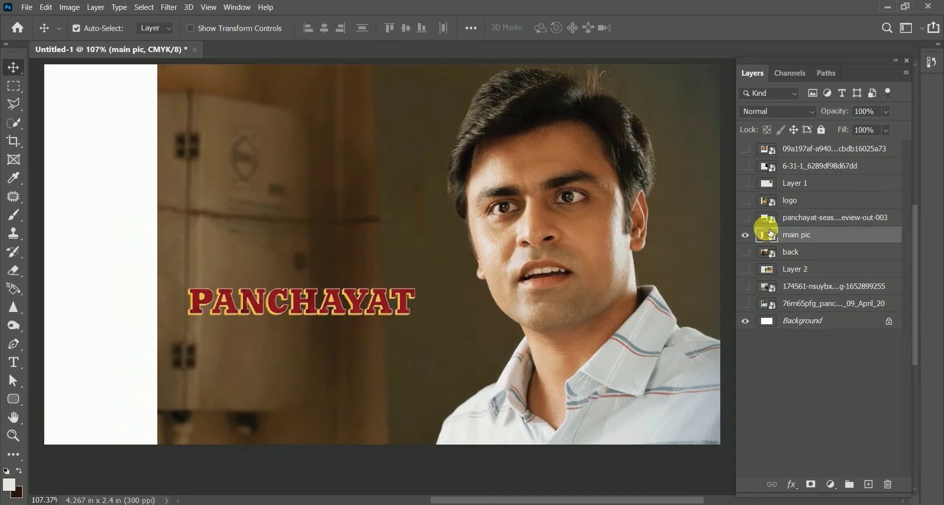
key("m")
left_click_drag(184, 282, 421, 322)
key("ctrl+d")
Scale the panchayat-season photo down into the canvas's lower-left area and hide its layer.
left_click(745, 218)
key("v")
left_click(303, 325)
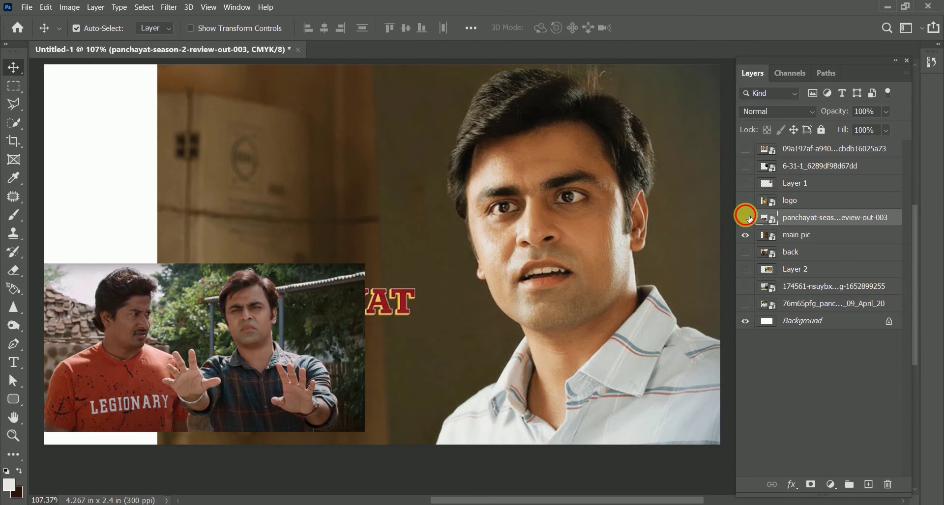
key("ctrl+z")
Add a new layer above main pic and brush soft off-white over the photo's left side and its small title.
left_click(869, 485)
left_click(14, 215)
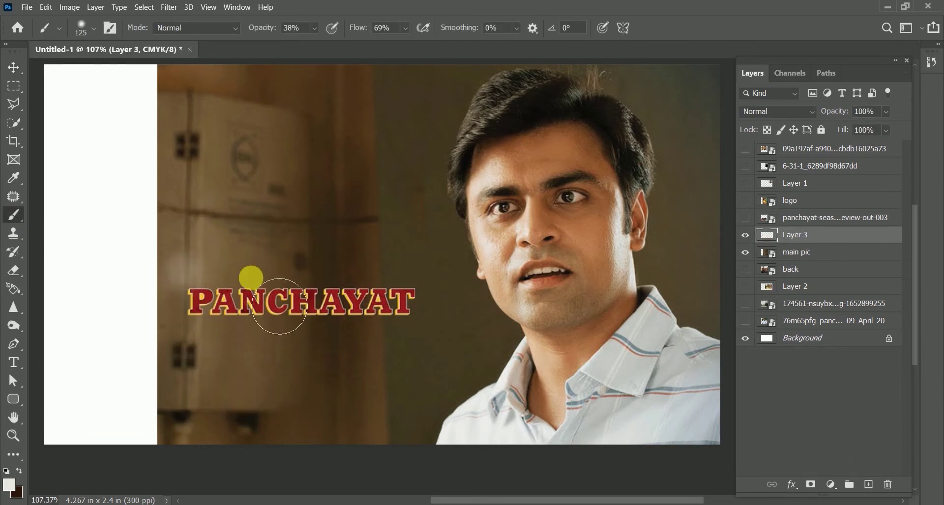
mouse_move(162, 157)
left_mouse_down()
mouse_move(136, 204)
mouse_move(120, 194)
mouse_move(123, 269)
mouse_move(165, 180)
mouse_move(123, 387)
mouse_move(212, 365)
mouse_move(376, 355)
left_mouse_up()
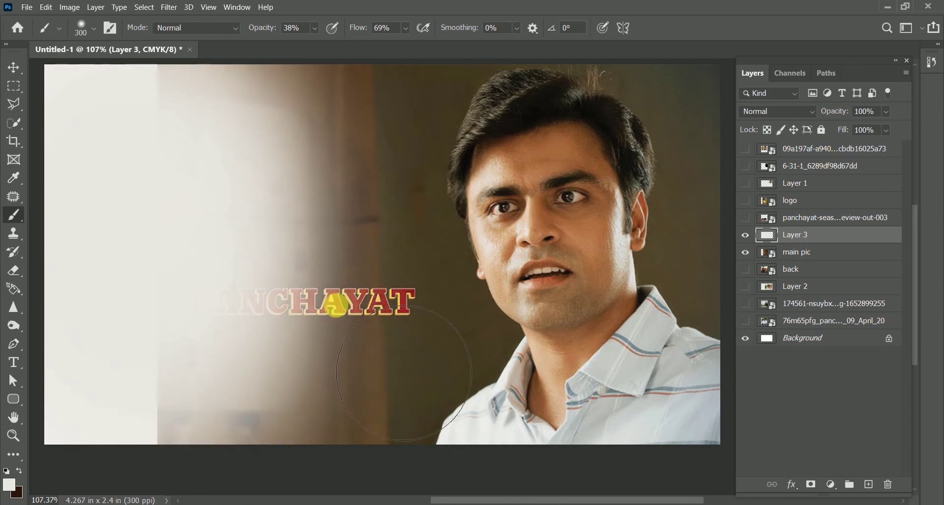
key("bracketleft")
key("bracketleft")
key("bracketleft")
key("bracketleft")
key("bracketleft")
mouse_move(338, 150)
left_mouse_down()
mouse_move(291, 341)
mouse_move(337, 305)
left_mouse_up()
Show the logo layer.
key("v")
left_click(746, 201)
left_click(14, 86)
left_click_drag(172, 372, 601, 446)
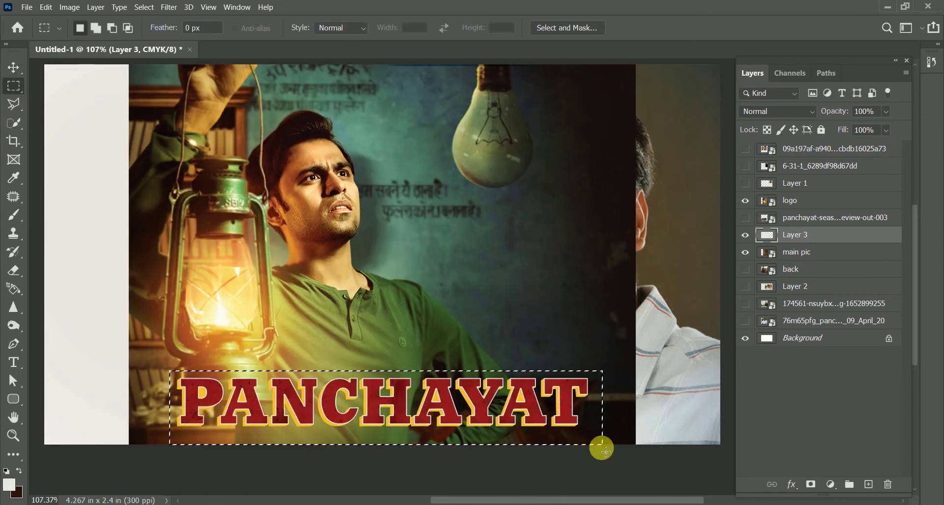
key("ctrl+j")
left_click(841, 253)
key("ctrl+z")
key("ctrl+shift+z")
key("Delete")
key("Delete")
left_click(746, 201)
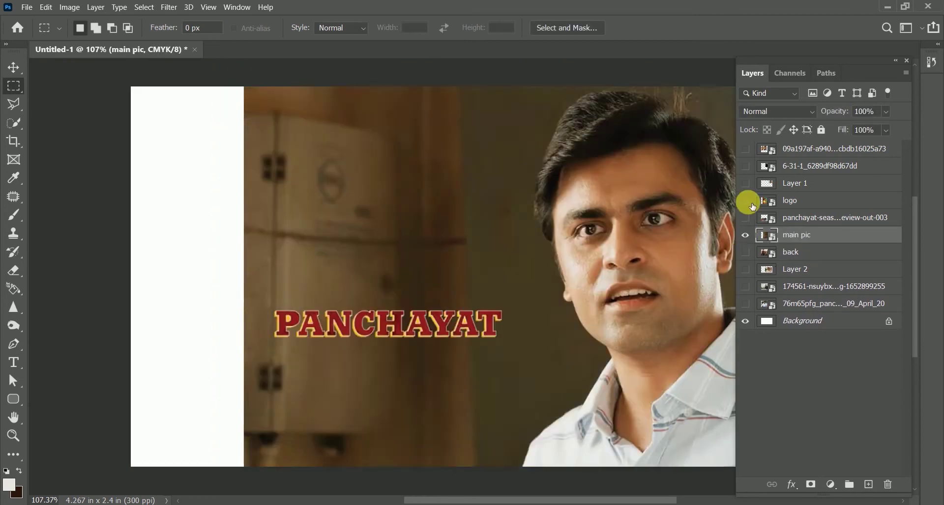
left_click(746, 201)
left_click(791, 201)
key("ctrl+z")
key("ctrl+z")
key("ctrl+z")
key("ctrl+z")
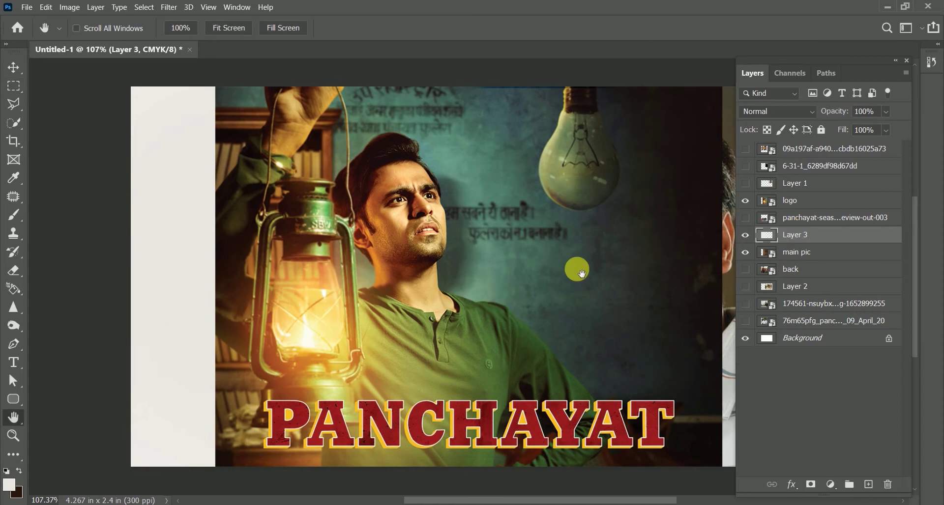
Copy the PANCHAYAT title from the logo image to a new layer and delete the original logo layer.
left_click_drag(575, 267, 491, 260)
left_click(791, 200)
left_click_drag(170, 389, 610, 443)
key("ctrl+j")
left_click(836, 217)
key("Delete")
Rename the copied title layer as "logo" and hide it.
double_click(801, 201)
type("lgo")
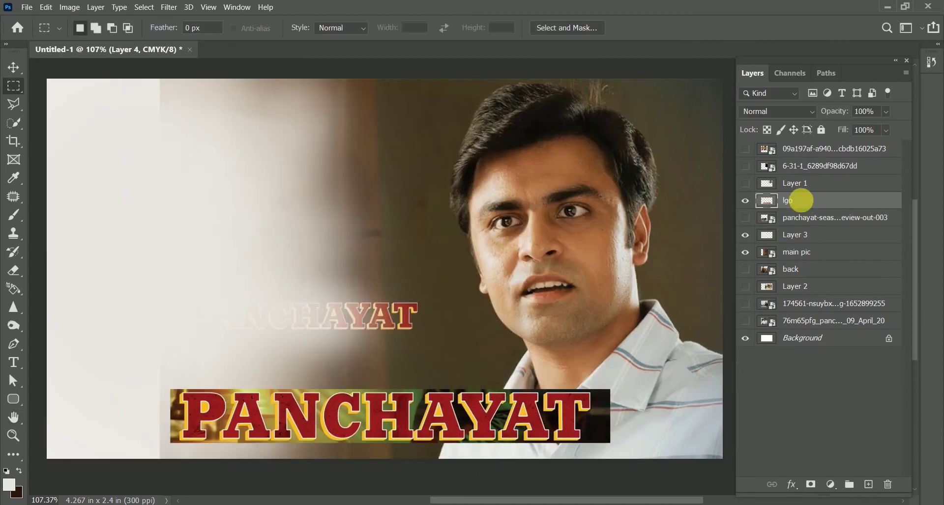
key("Left")
key("Left")
type("o")
left_click(745, 201)
Show the 09a197af photo of the two men and scale it down in the canvas's upper-left corner.
left_click(745, 148)
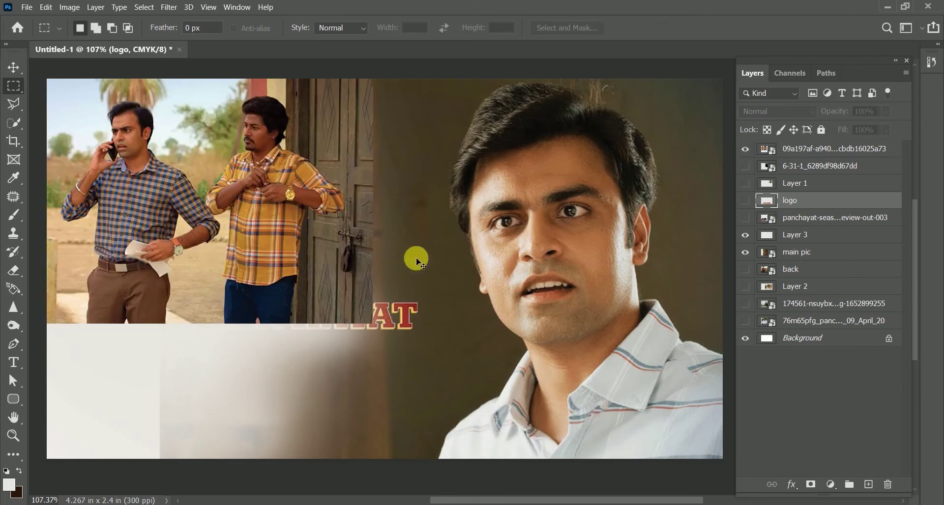
left_click(10, 67)
left_click(829, 158)
key("ctrl+t")
left_click_drag(374, 319, 333, 277)
key("Return")
Show and reposition the 6-31-1 photo, copy the man phoning in the checked shirt to a new layer, and delete the 09a197af layer.
left_click(746, 167)
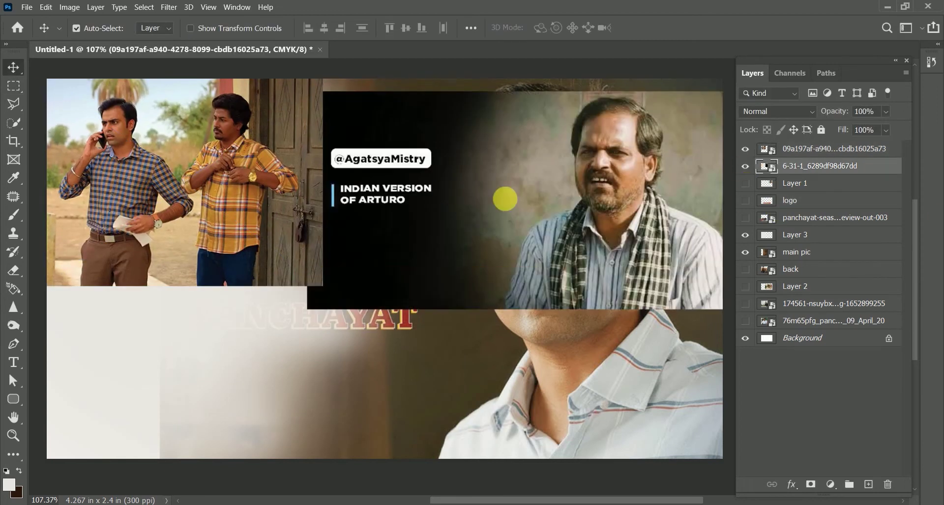
left_click_drag(506, 200, 184, 333)
left_click(89, 197)
left_click(13, 85)
left_click_drag(56, 90, 240, 126)
key("ctrl+j")
left_click(790, 165)
key("Delete")
Scale down the 6-31-1 photo, copy the man with the checked scarf to a new layer, and delete the original.
key("v")
key("ctrl+t")
left_click_drag(366, 308, 399, 232)
key("Return")
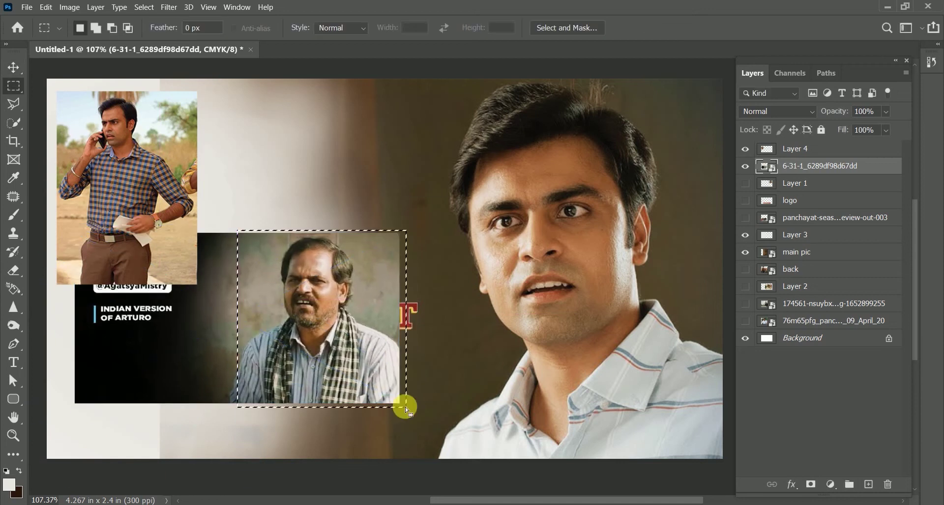
key("ctrl+j")
left_click(837, 186)
key("Delete")
Show logo and Layer 1, shrink the Layer 1 portrait into the lower-left area, and place the scarf man's photo beside it.
left_click(745, 201)
left_click(745, 183)
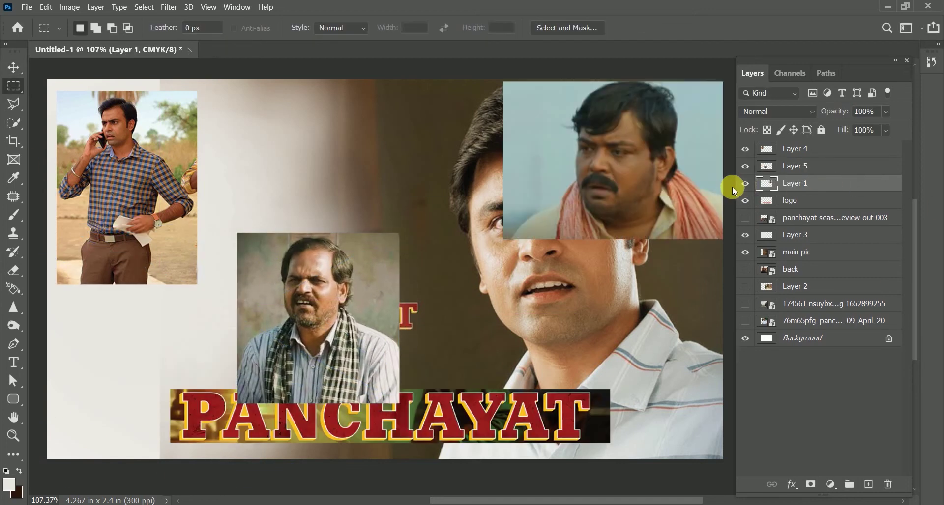
key("v")
left_click_drag(590, 147, 137, 300)
key("ctrl+t")
left_click_drag(253, 242, 181, 316)
key("Return")
left_click_drag(269, 295, 238, 291)
Show the panchayat-season photo and scale it down beside the phoning man's photo, above the scarf man's portrait.
left_click(745, 218)
left_click_drag(358, 320, 436, 137)
key("ctrl+t")
left_click_drag(437, 91, 390, 99)
left_click_drag(385, 213, 384, 228)
key("Return")
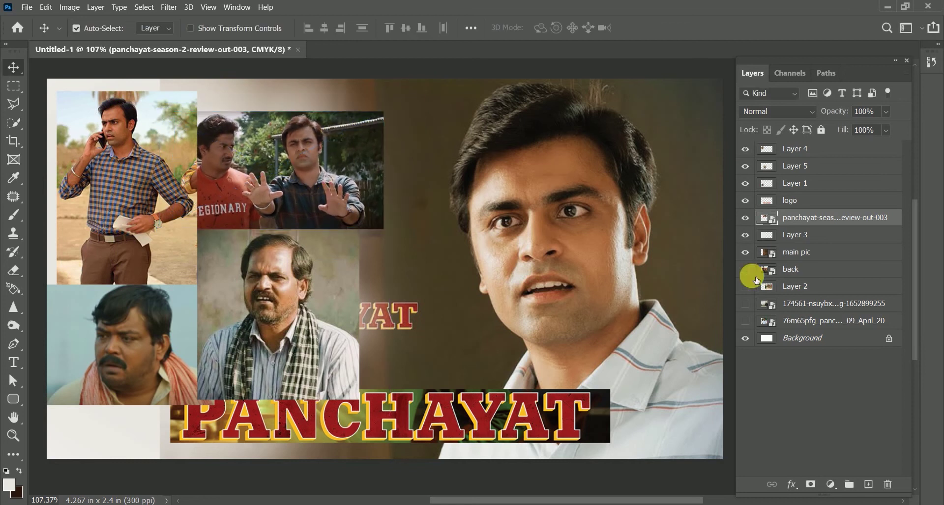
Raise Layer 2 above Layer 5 in the stack and move its photo to the canvas's lower-left area.
left_click_drag(794, 254, 796, 209)
left_click_drag(544, 268, 238, 320)
key("ctrl+t")
key("Return")
left_click_drag(794, 217, 808, 168)
left_click_drag(111, 338, 192, 276)
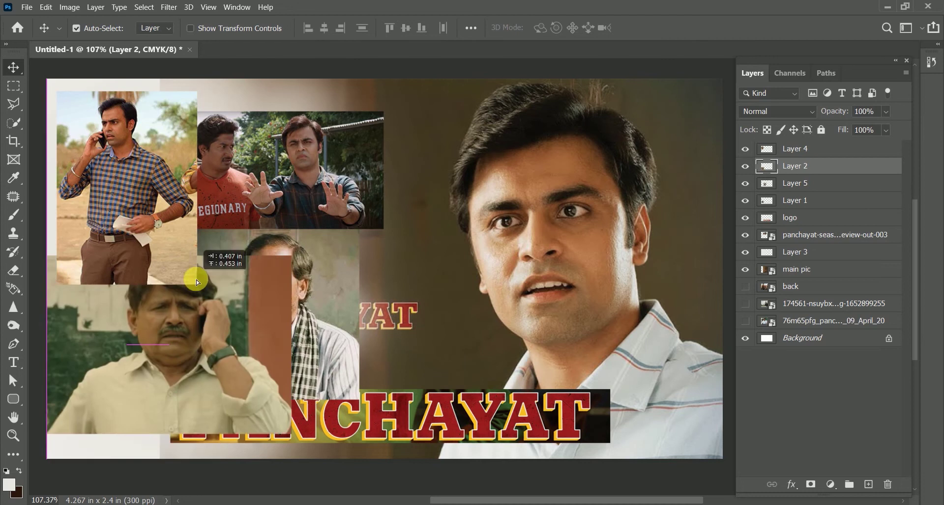
Scale down the Layer 2 photo and reposition it over the neighbouring portraits.
key("ctrl+t")
left_click_drag(298, 256, 248, 295)
left_click_drag(210, 348, 229, 310)
key("Return")
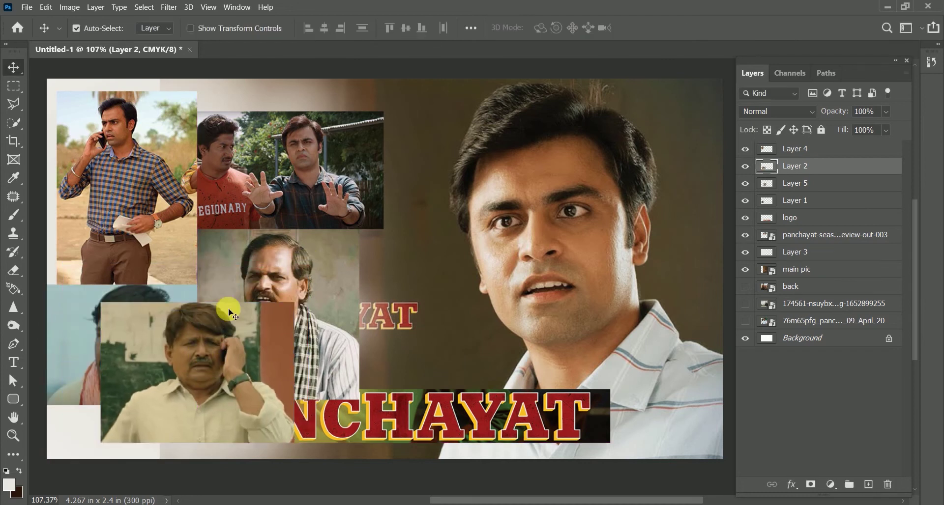
Show the back layer, move it to the top of the stack, and duplicate it.
left_click(745, 287)
left_click_drag(797, 292, 801, 141)
key("ctrl+j")
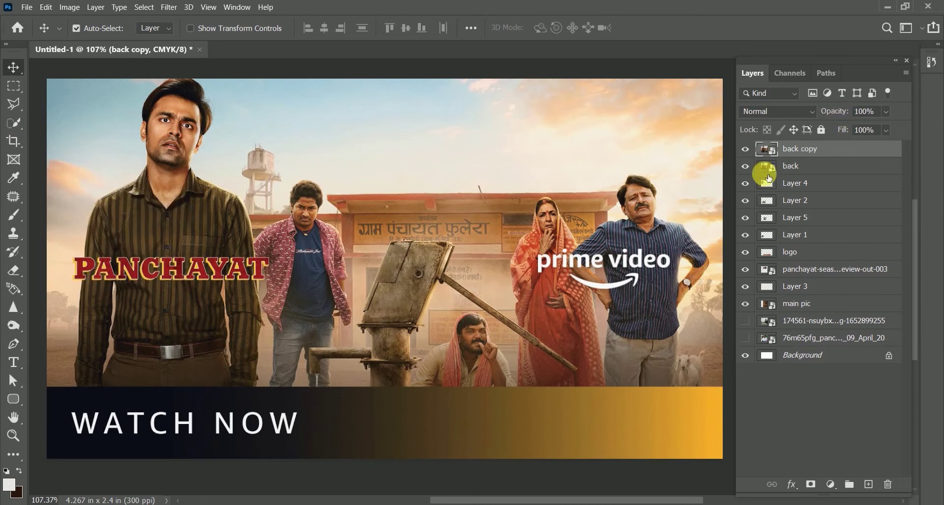
Hide the original back layer, mask the back copy, and paint black on the mask to reveal the large main pic face.
key("b")
key("x")
mouse_move(588, 258)
left_mouse_down()
mouse_move(634, 246)
mouse_move(647, 204)
mouse_move(541, 247)
mouse_move(678, 261)
mouse_move(562, 371)
mouse_move(590, 459)
mouse_move(682, 461)
mouse_move(705, 417)
mouse_move(698, 231)
mouse_move(770, 347)
mouse_move(595, 422)
left_mouse_up()
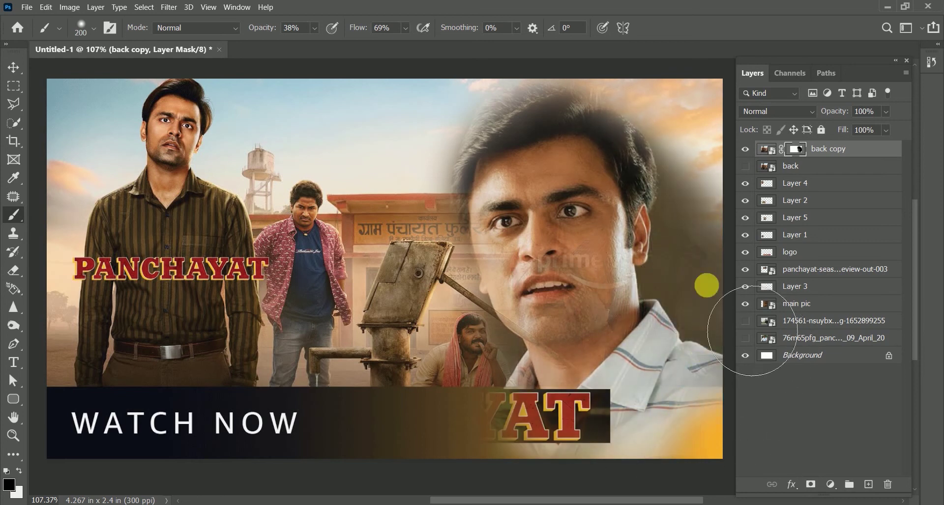
mouse_move(613, 176)
left_mouse_down()
mouse_move(737, 281)
mouse_move(517, 296)
mouse_move(598, 296)
mouse_move(647, 177)
mouse_move(601, 356)
left_mouse_up()
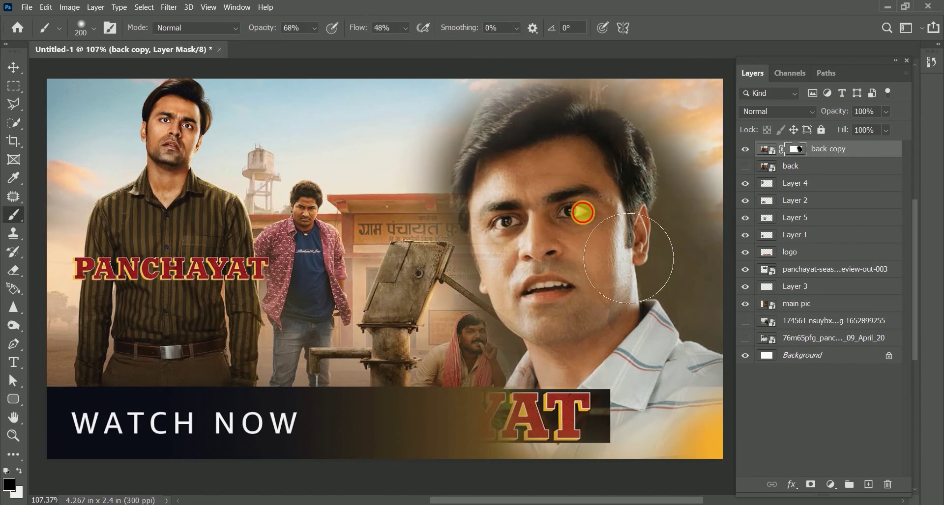
mouse_move(676, 377)
left_mouse_down()
mouse_move(548, 314)
mouse_move(492, 120)
mouse_move(522, 276)
mouse_move(433, 165)
left_mouse_up()
Refine the mask along the face's left edge with a 100 px brush at 29% opacity and 21% flow.
key("bracketleft")
left_click_drag(245, 28, 240, 28)
left_click_drag(364, 28, 369, 29)
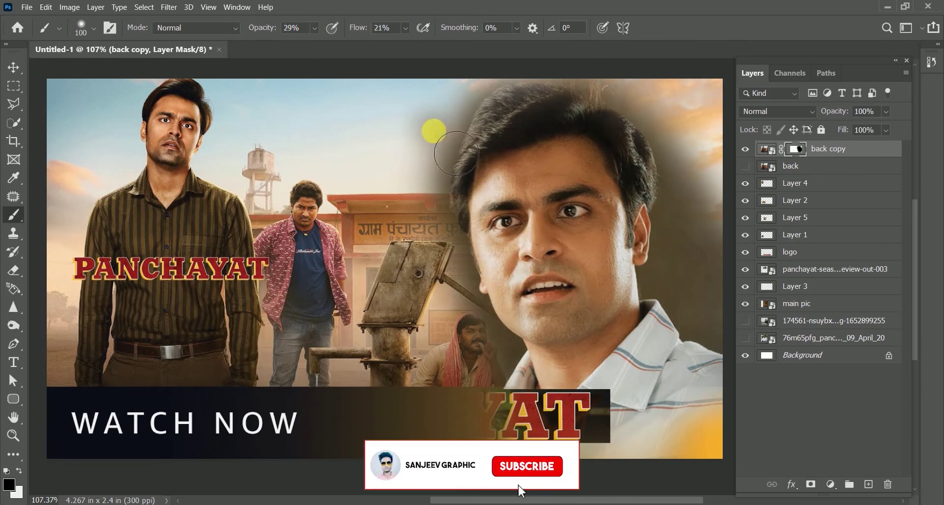
left_click_drag(453, 203, 453, 262)
mouse_move(463, 318)
left_mouse_down()
mouse_move(432, 120)
mouse_move(432, 165)
mouse_move(484, 49)
mouse_move(415, 78)
mouse_move(513, 162)
mouse_move(416, 143)
left_mouse_up()
Blend the back copy's mask around the hair and beside the face's right edge, raising the brush to 57% opacity and 37% flow.
key("space")
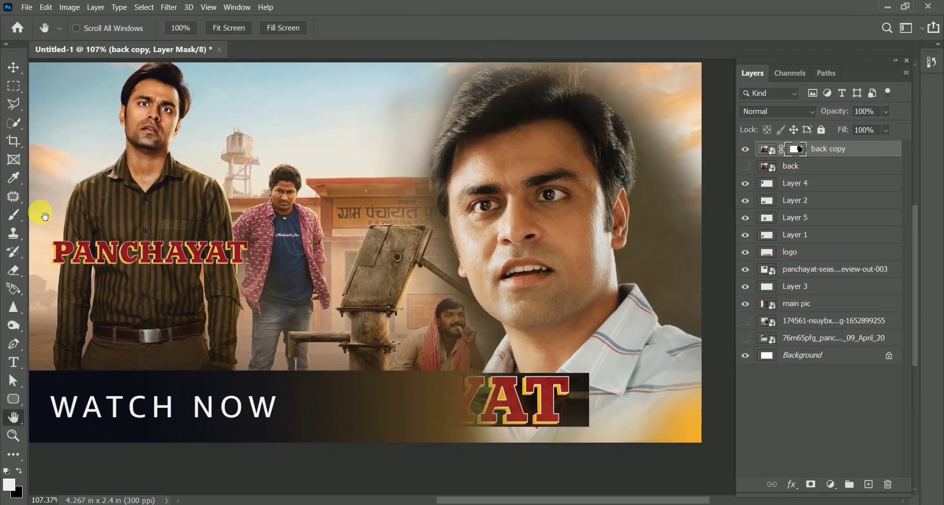
left_click_drag(426, 91, 447, 113)
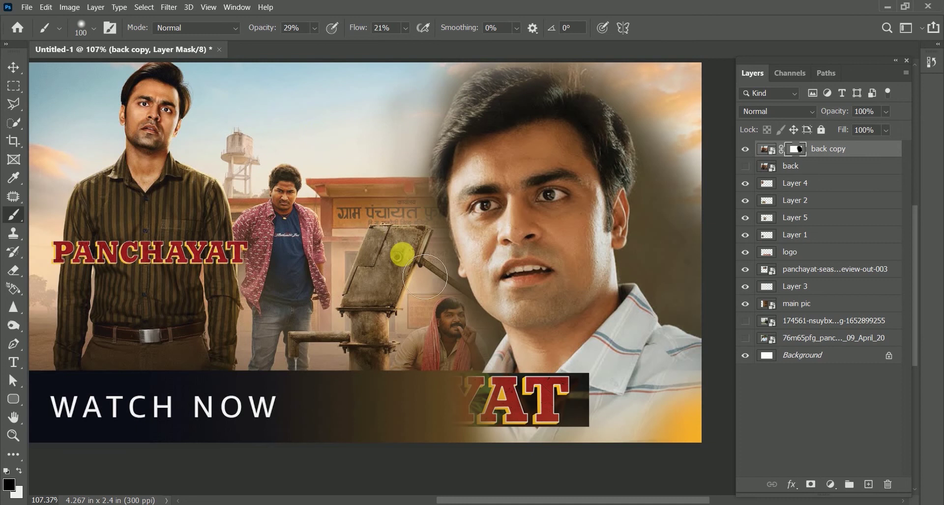
left_click_drag(693, 143, 701, 222)
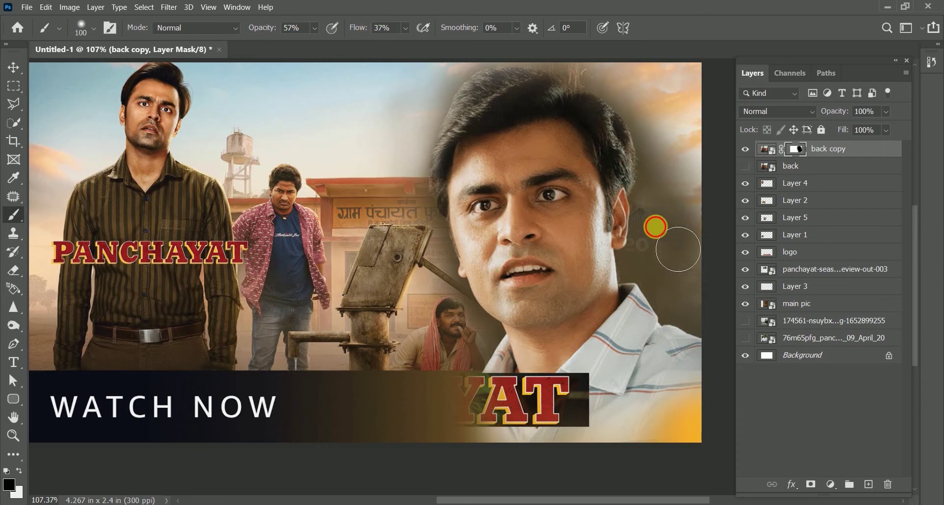
left_click_drag(423, 424, 394, 410)
key("ctrl+z")
Move the logo layer to the top of the stack and hide it.
key("v")
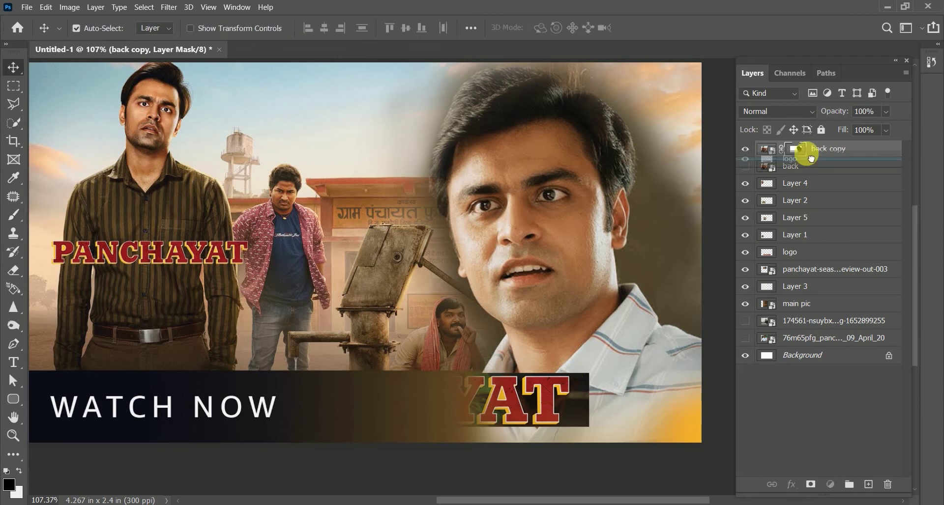
left_click_drag(789, 252, 792, 148)
left_click_drag(428, 389, 436, 400)
key("ctrl+z")
left_click(745, 148)
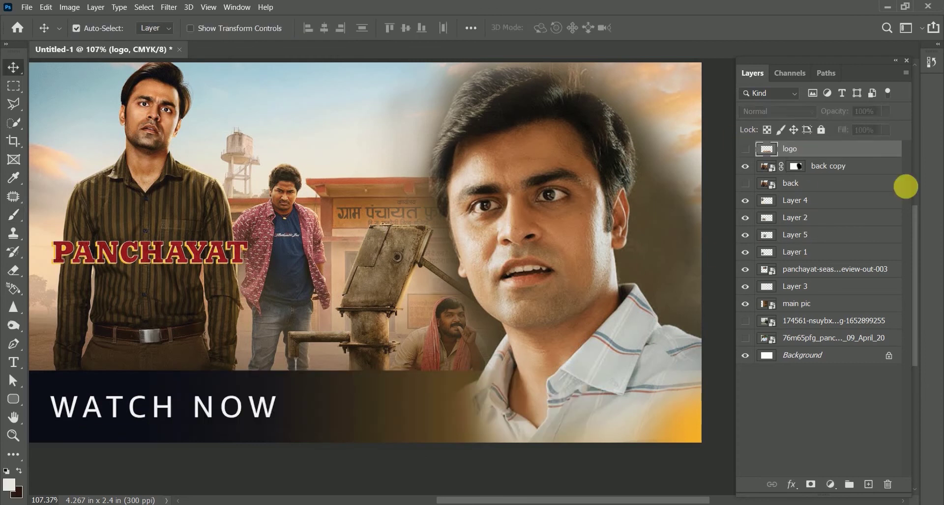
Paint black on the back copy's mask with a large brush at 74% opacity to reveal the cast photos beside the main portrait.
left_click(796, 166)
left_click(13, 215)
key("x")
mouse_move(344, 423)
left_mouse_down()
mouse_move(310, 461)
mouse_move(204, 452)
left_mouse_up()
key("bracketright")
key("bracketright")
key("bracketright")
key("bracketright")
key("bracketright")
key("bracketright")
key("bracketright")
key("bracketright")
mouse_move(147, 197)
left_mouse_down()
mouse_move(203, 268)
mouse_move(192, 430)
mouse_move(252, 324)
mouse_move(160, 439)
mouse_move(316, 192)
left_mouse_up()
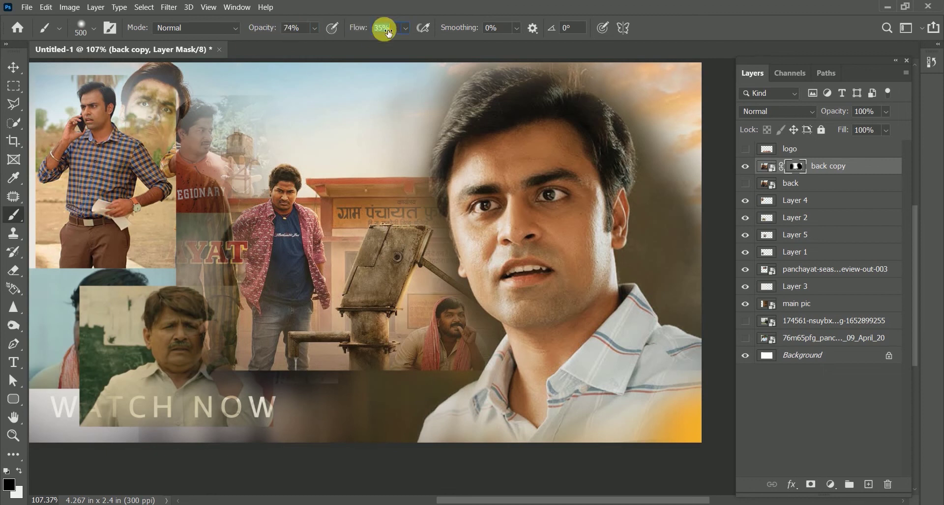
mouse_move(202, 171)
left_mouse_down()
mouse_move(224, 163)
mouse_move(209, 271)
mouse_move(247, 414)
mouse_move(95, 411)
mouse_move(88, 128)
mouse_move(147, 94)
mouse_move(293, 165)
mouse_move(317, 166)
mouse_move(266, 127)
left_mouse_up()
key("bracketleft")
Toggle the cast photo layers' visibility to identify which layer holds each photo.
key("v")
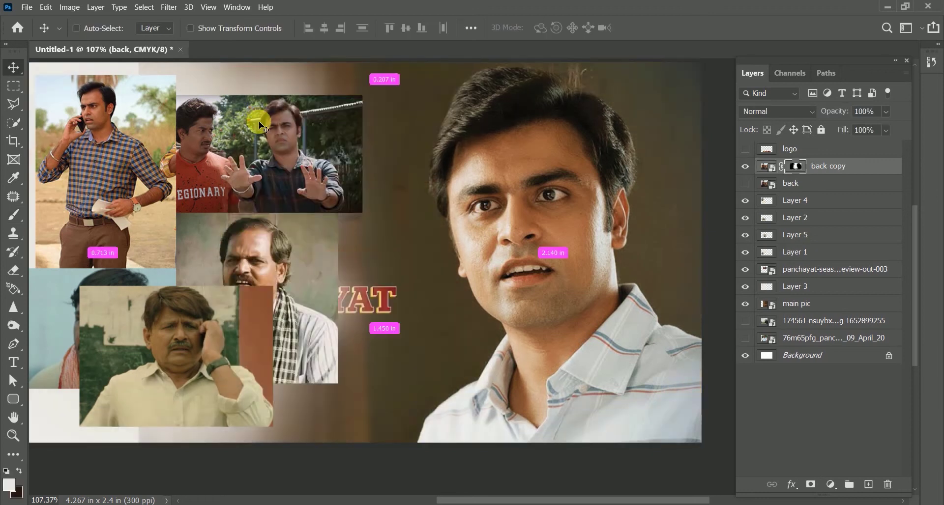
left_click(807, 200)
left_click(748, 251)
left_click(749, 251)
left_click(745, 236)
left_click(745, 237)
left_click(747, 270)
Enlarge the group photo on the panchayat-season-2-review-out-003 layer behind the other cast photos.
left_click(220, 140)
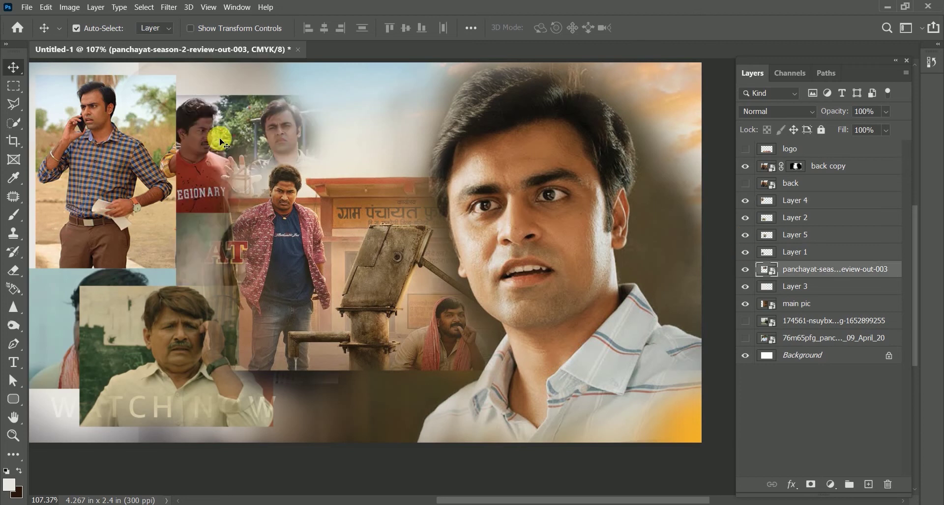
key("b")
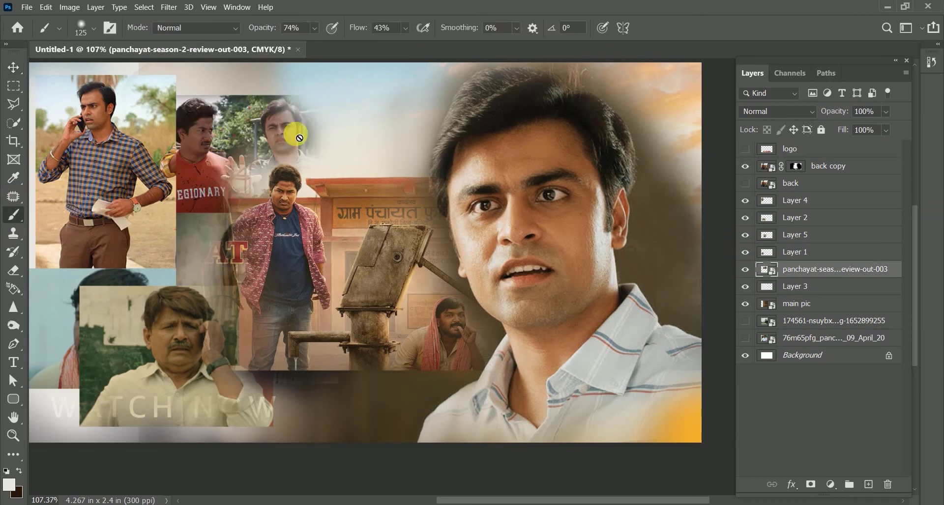
left_click(797, 166)
left_click(812, 274)
key("ctrl+t")
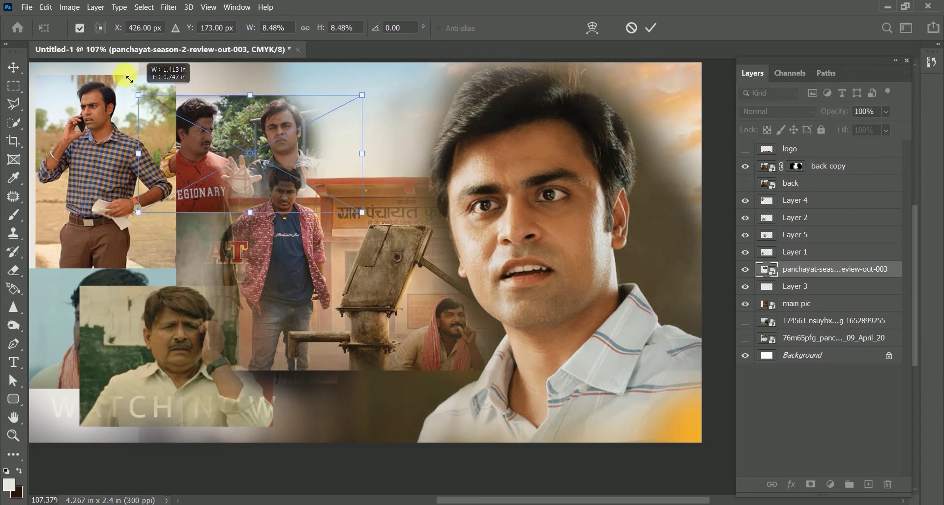
left_click_drag(126, 69, 85, 69)
key("Return")
Refine the back copy's mask around the standing man in the pink jacket with a 70 px brush at 66% opacity.
key("alt+]")
key("x")
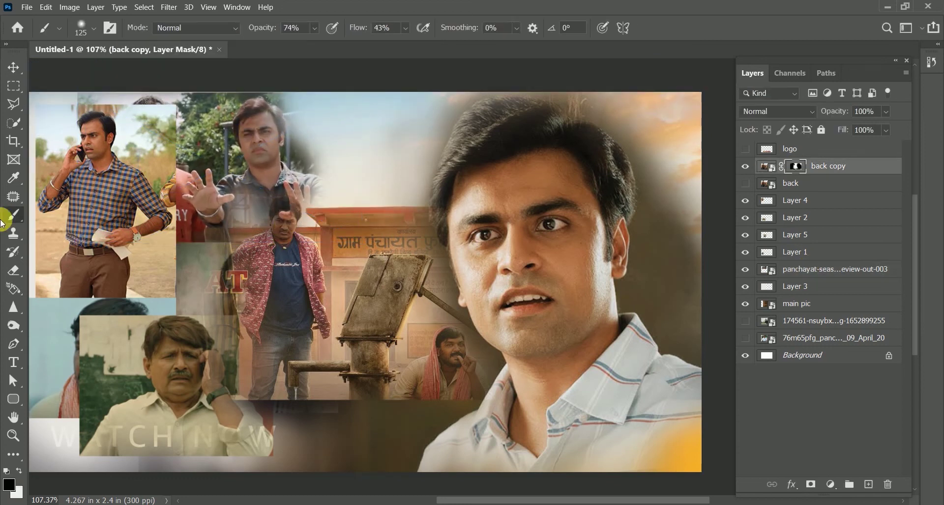
key("x")
key("3")
key("4")
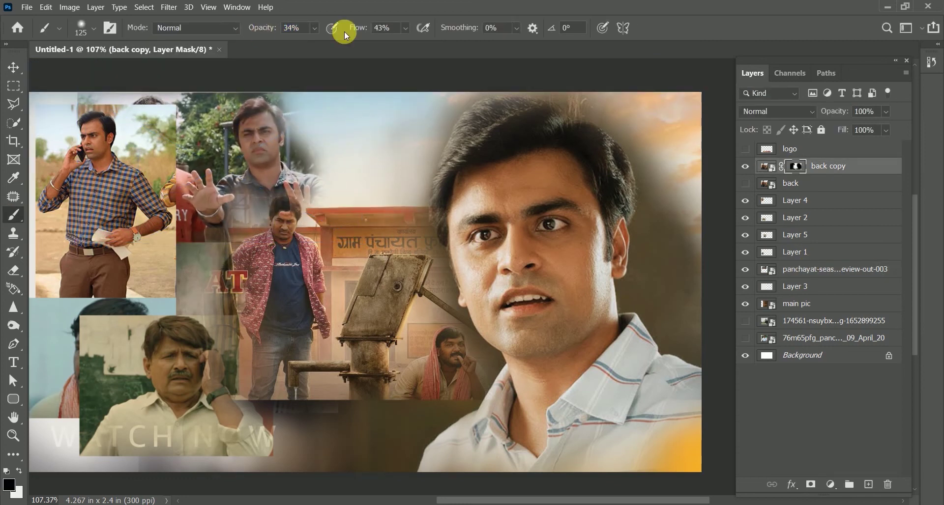
left_click_drag(271, 30, 270, 30)
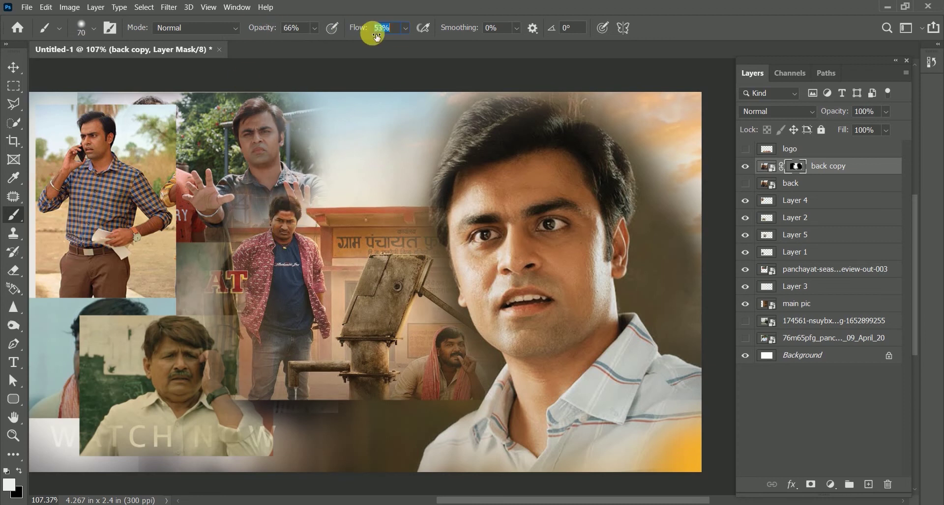
Move the seated caller's photo on Layer 2 up beside the group photo and place the layer above Layer 4.
key("v")
left_click_drag(218, 380, 341, 188)
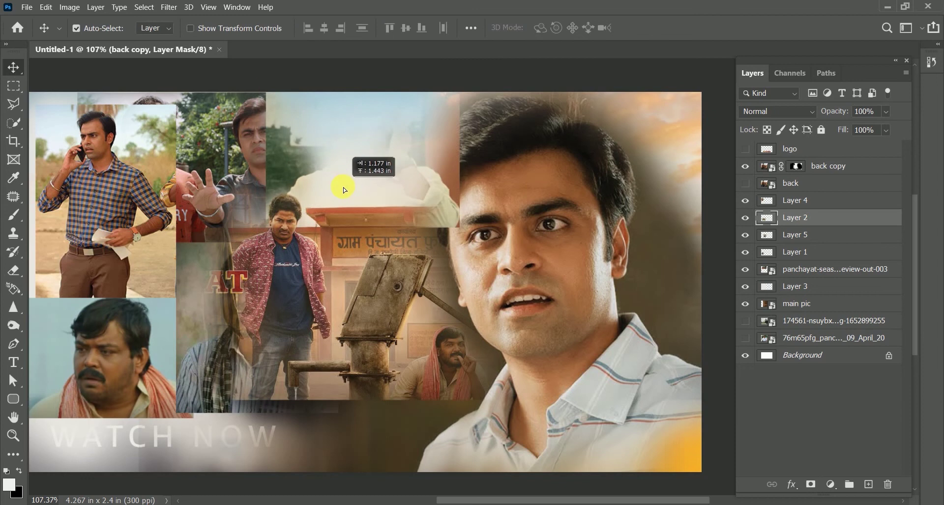
left_click_drag(807, 219, 800, 198)
key("b")
key("x")
key("v")
key("b")
key("x")
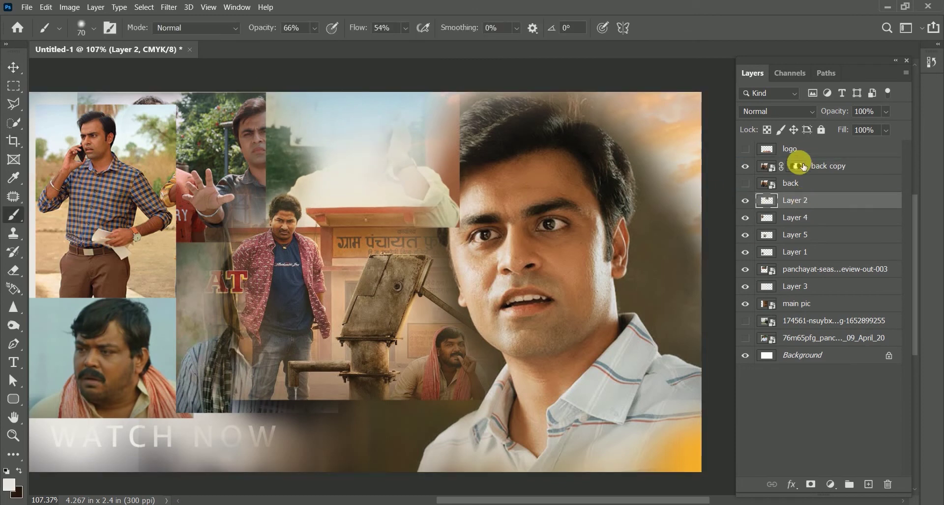
left_click(798, 166)
key("x")
key("bracketright")
left_click_drag(338, 105, 453, 234)
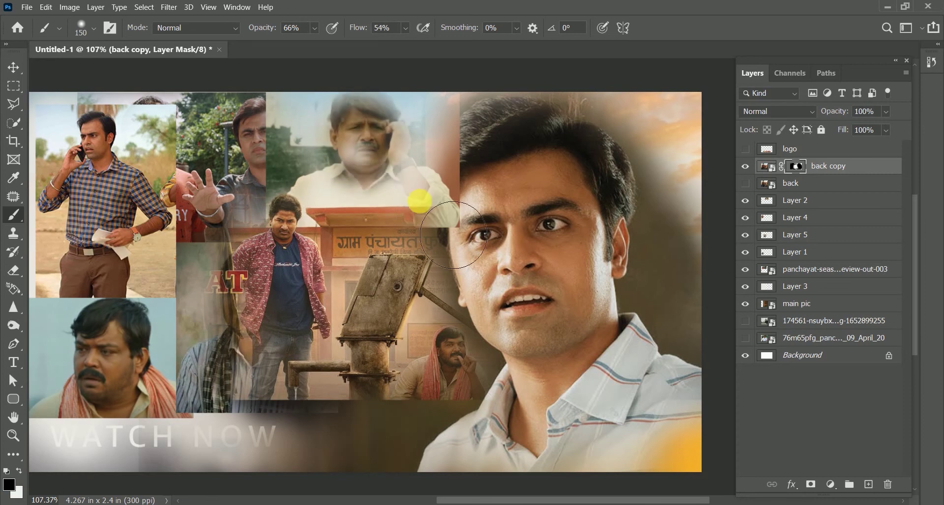
key("ctrl+z")
key("ctrl+z")
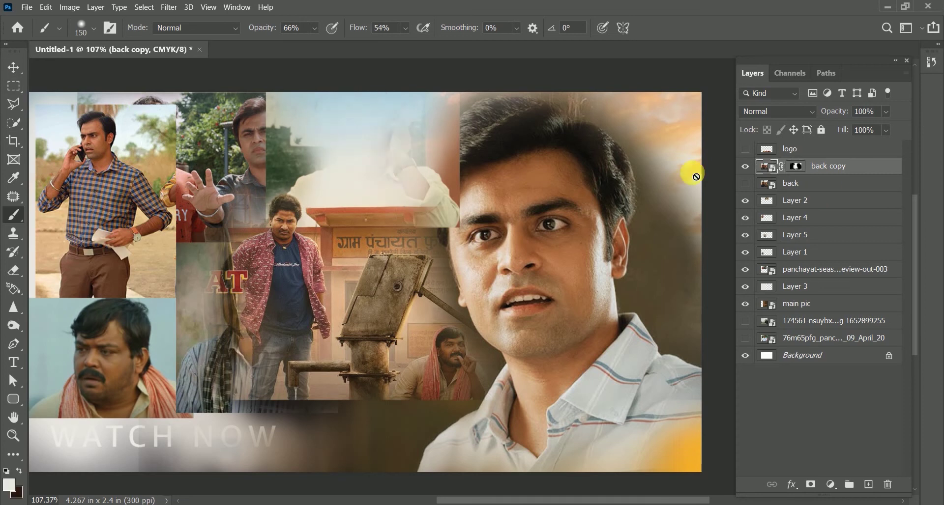
Paint on the back copy's mask with a 150 px brush at 66% opacity to reveal the caller's photo beside the portrait.
left_click(797, 166)
key("x")
mouse_move(344, 129)
left_mouse_down()
mouse_move(374, 172)
mouse_move(372, 143)
mouse_move(371, 234)
left_mouse_up()
left_click_drag(364, 113, 413, 189)
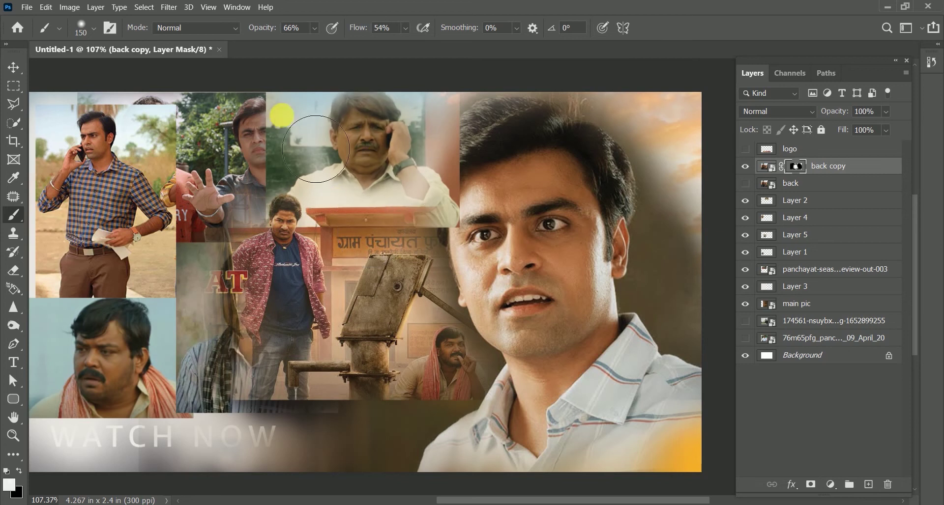
Add a mask to Layer 2 and paint black with a 70 px brush to fade the photo's edges.
left_click(754, 204)
left_click(811, 485)
key("x")
mouse_move(251, 98)
left_mouse_down()
mouse_move(266, 126)
mouse_move(266, 164)
mouse_move(489, 139)
mouse_move(502, 267)
left_mouse_up()
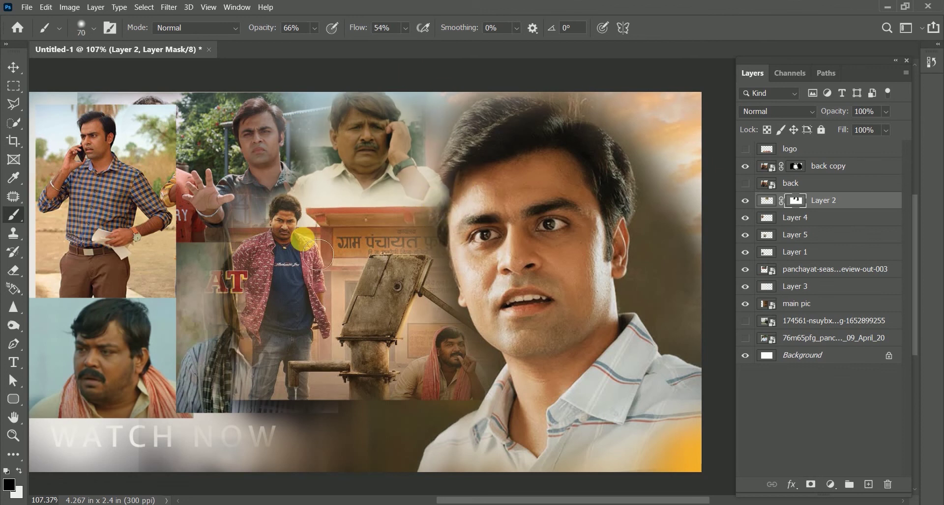
Touch up the back copy's mask where the caller's photo meets the main portrait's hair.
left_click(830, 165)
key("x")
left_click_drag(471, 106, 440, 113)
key("ctrl+2")
Move the standing caller's photo on Layer 4 down, rename the layer actor, and hide it.
key("v")
left_click_drag(59, 155, 76, 235)
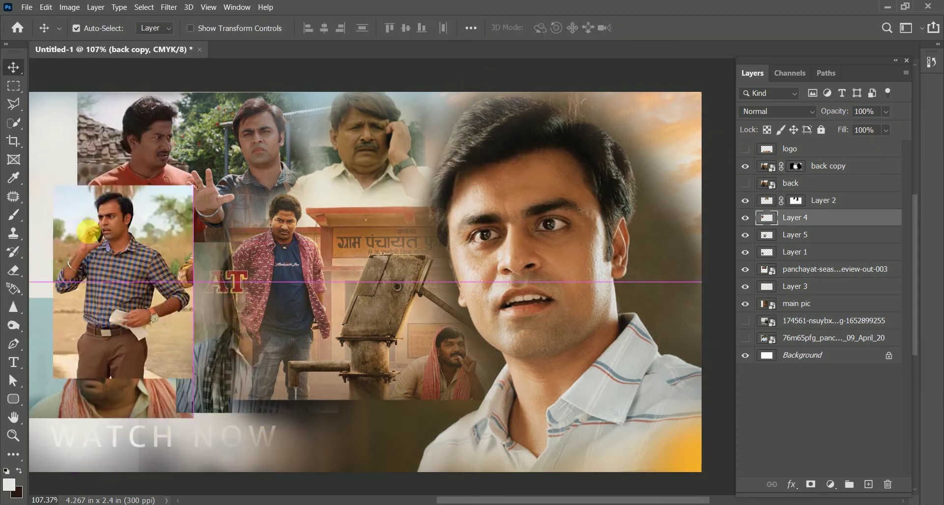
left_click(745, 217)
Delete Layer 1 with the close-up of the man in the pink scarf.
left_click_drag(114, 361, 114, 305)
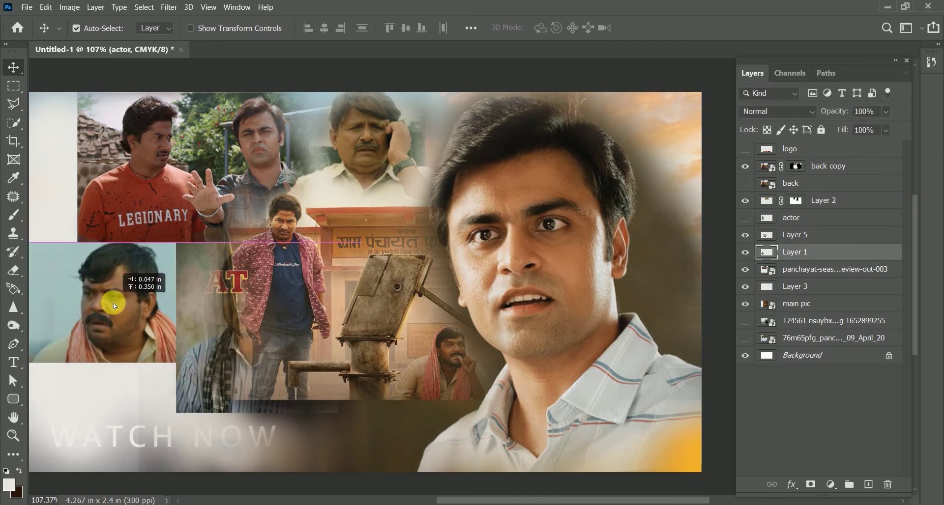
key("Delete")
left_click(164, 338)
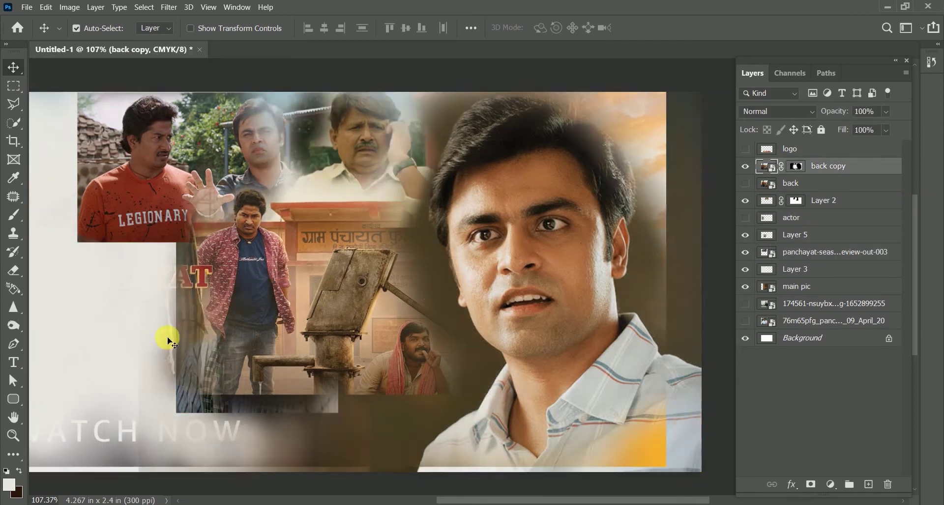
left_click(745, 183, "alt")
left_click(745, 183, "alt")
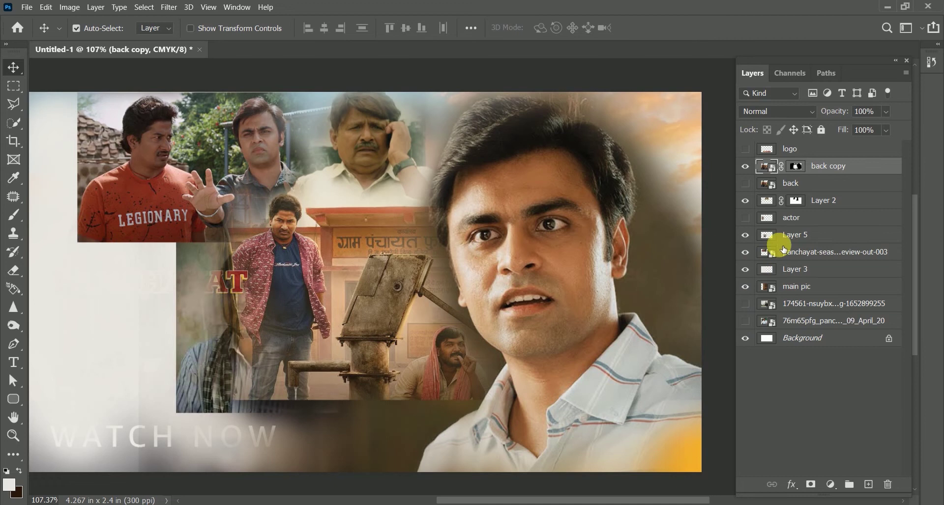
Move Layer 5 above Layer 2, rename it last, and place its photo below the man in the red shirt.
left_click_drag(757, 235, 794, 198)
double_click(796, 202)
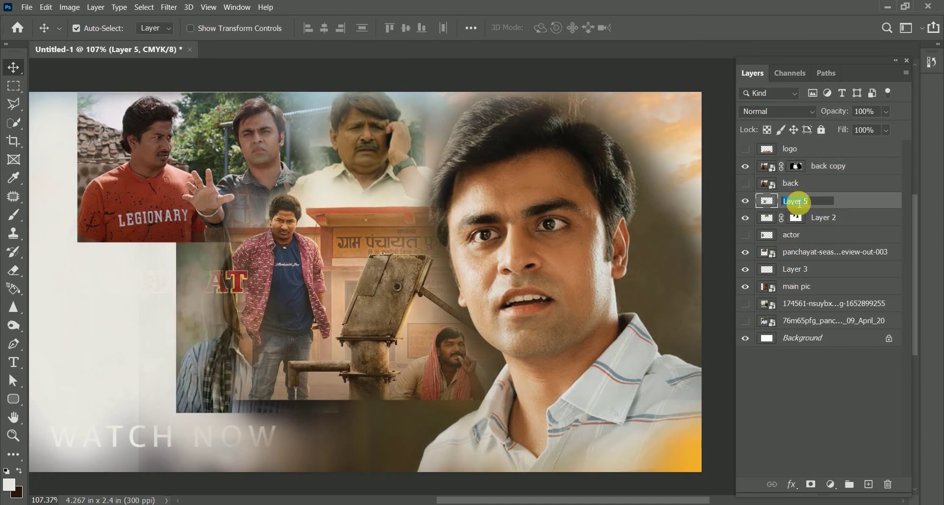
key("Return")
key("ctrl+t")
left_click_drag(216, 334, 95, 337)
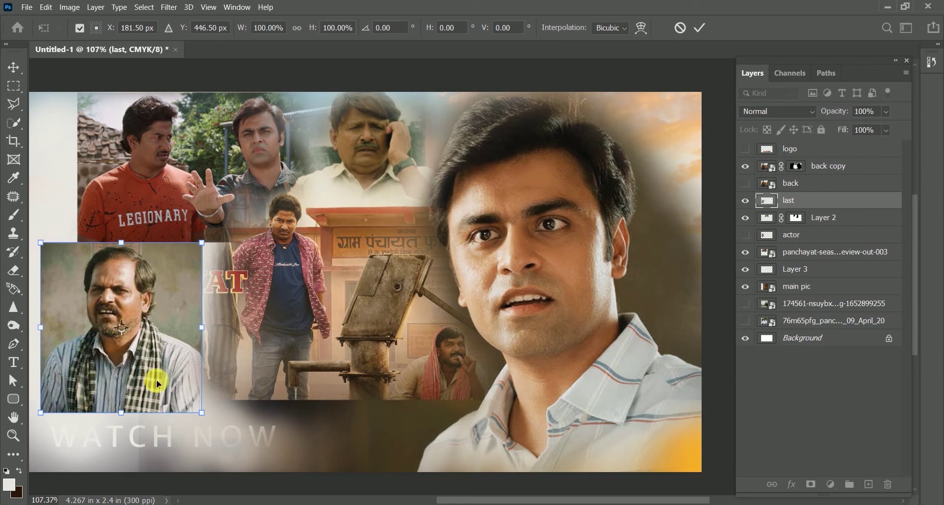
key("Return")
Mask the last layer and fade its photo's edges with black at 40% opacity and 46% flow.
key("b")
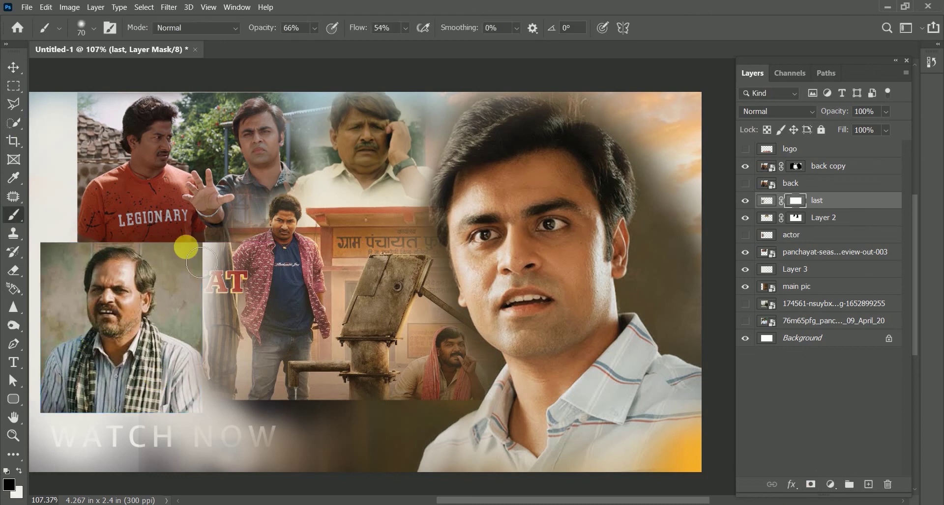
left_click_drag(358, 27, 366, 27)
left_click(226, 281)
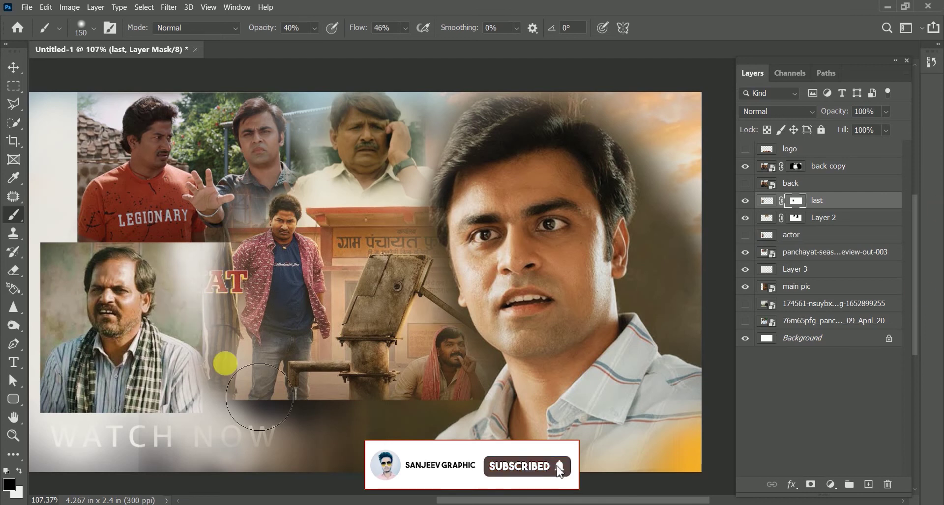
key("o")
left_click(13, 214)
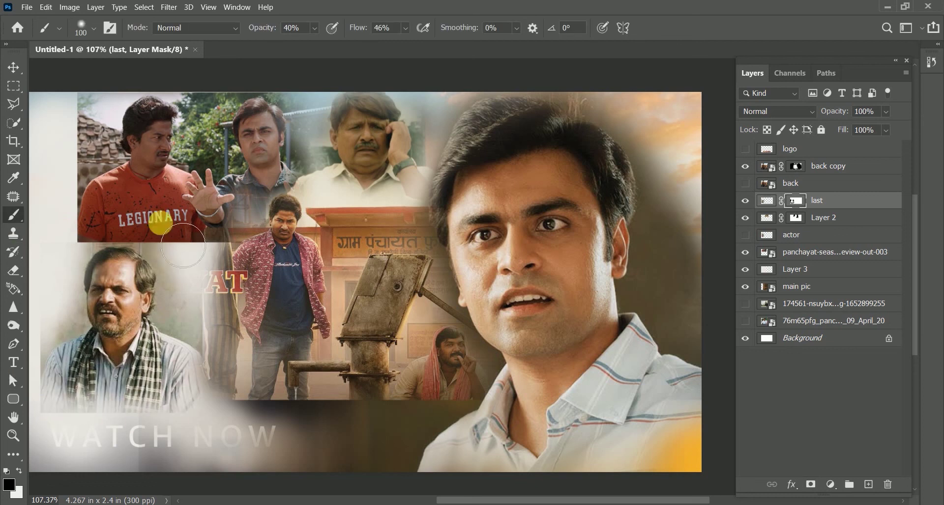
Add a mask to the panchayat-season-2-review-out-003 layer and fade the group photo's outer edges with black.
left_click(796, 252)
left_click(811, 485)
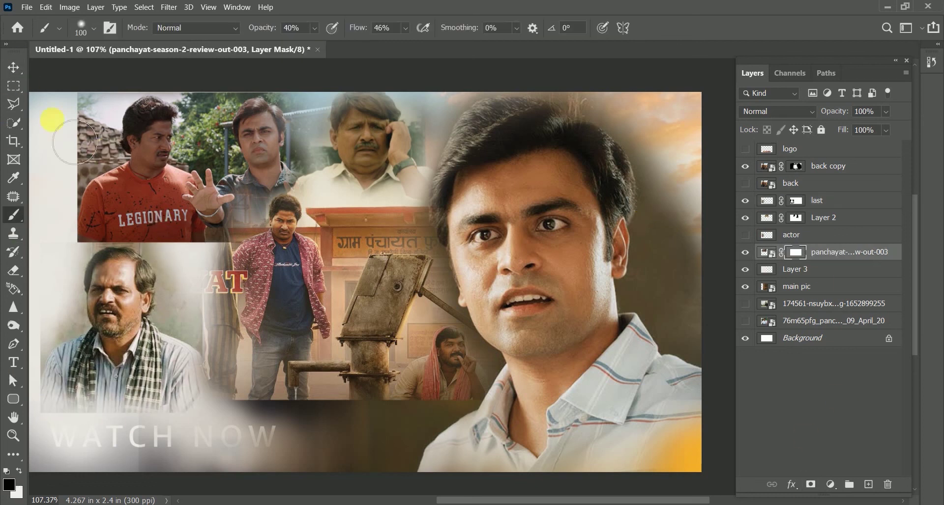
left_click_drag(93, 213, 93, 150)
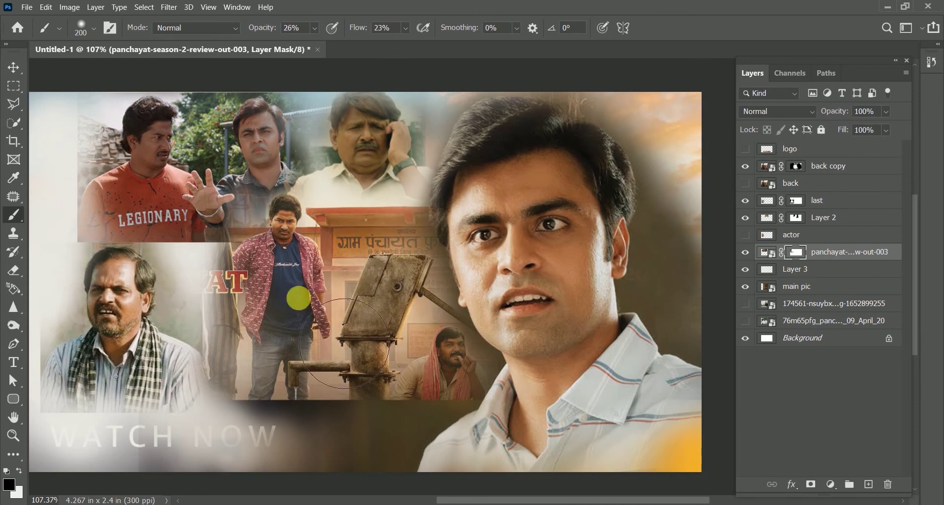
key("v")
left_click_drag(102, 336, 114, 312)
key("ctrl+z")
Add an orange Solid Color fill layer above the back copy and invert its mask to black.
left_click(288, 188)
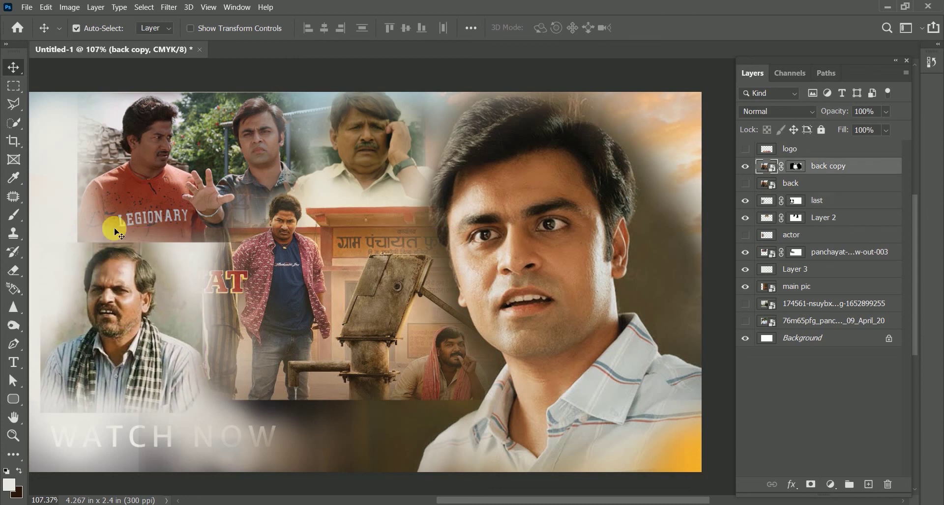
left_click(868, 485)
left_click(8, 485)
left_click(657, 439)
key("Return")
left_click(830, 485)
left_click(853, 271)
left_click(550, 276)
left_click(795, 167)
key("ctrl+i")
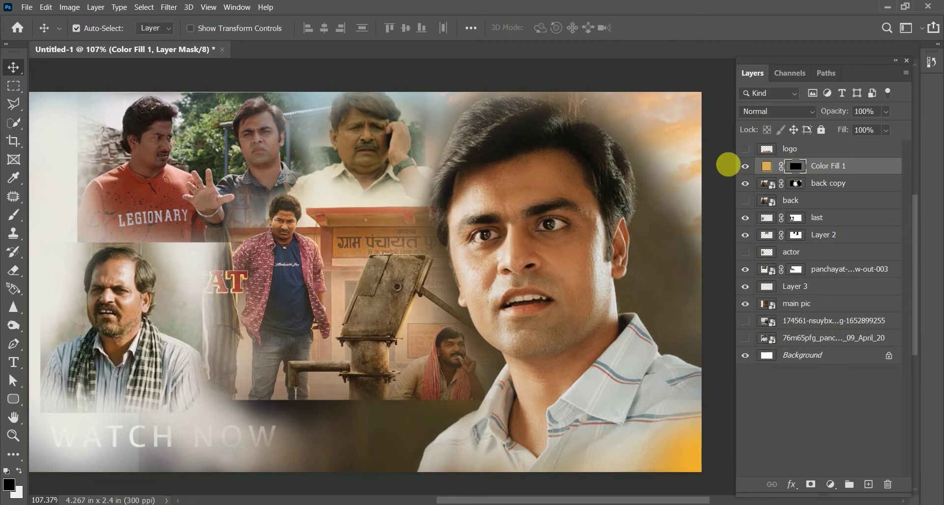
Paint white on the Color Fill 1 mask to spread orange along the poster's left side and lower area.
key("b")
key("d")
left_click_drag(343, 31, 356, 30)
mouse_move(236, 265)
left_mouse_down()
mouse_move(203, 301)
mouse_move(218, 435)
left_mouse_up()
mouse_move(54, 113)
left_mouse_down()
mouse_move(116, 186)
mouse_move(57, 202)
mouse_move(44, 345)
left_mouse_up()
left_click(13, 344)
key("b")
mouse_move(258, 363)
left_mouse_down()
mouse_move(396, 477)
mouse_move(290, 438)
mouse_move(127, 493)
mouse_move(50, 364)
left_mouse_up()
Refine the orange fill's mask around the lower-left man and standing man with an 80 px brush at 25% opacity and 29% flow.
key("bracketleft")
key("bracketleft")
key("bracketleft")
key("bracketleft")
key("bracketleft")
key("bracketleft")
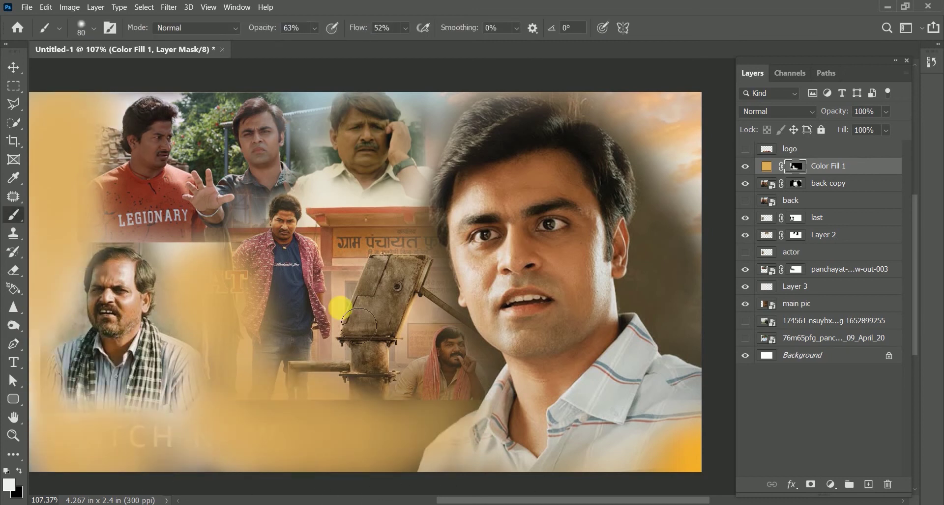
left_click_drag(190, 251, 251, 271)
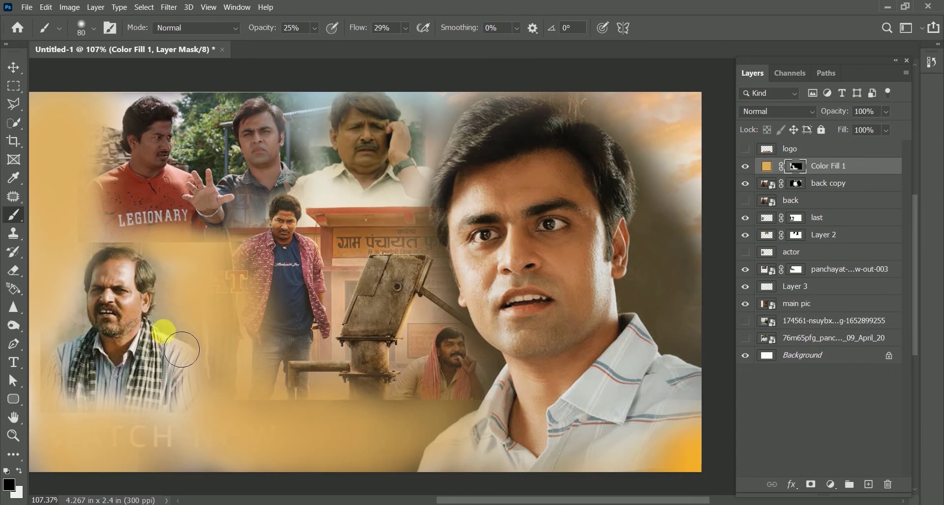
Paint white on the Color Fill 1 mask with a 150 px brush to add orange along the poster's right edge.
key("x")
key("bracketright")
key("bracketright")
key("bracketright")
key("bracketright")
mouse_move(668, 258)
left_mouse_down()
mouse_move(674, 276)
mouse_move(689, 186)
mouse_move(656, 286)
left_mouse_up()
left_click_drag(689, 321, 683, 141)
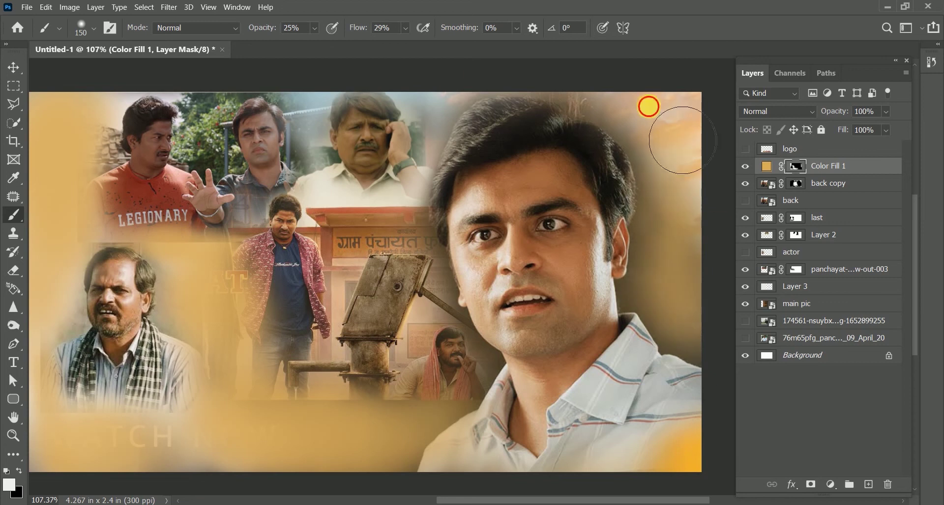
left_click_drag(685, 184, 717, 300)
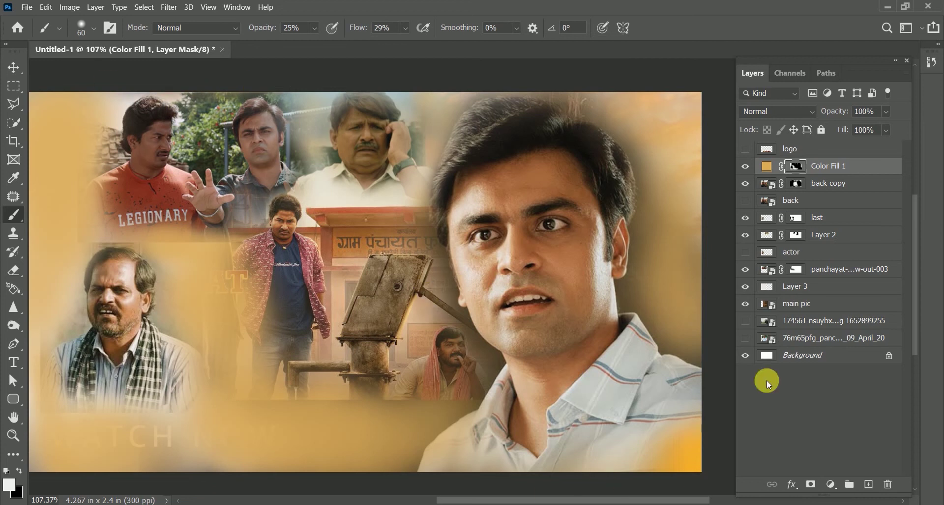
Show the back layer at the top of the stack and enlarge it until its sky covers the whole canvas.
left_click_drag(775, 204, 810, 143)
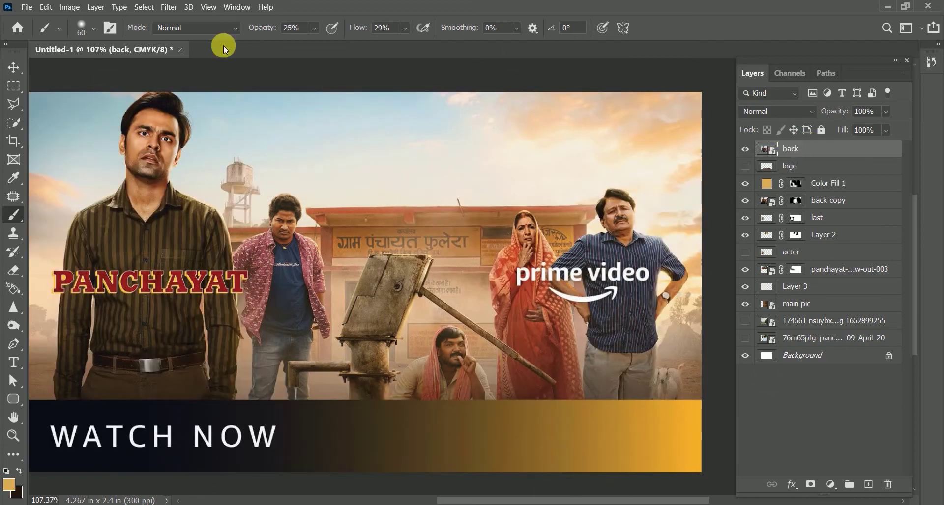
key("ctrl+t")
left_click_drag(316, 38, 302, 161)
mouse_move(320, 28)
left_mouse_down()
mouse_move(318, 202)
mouse_move(316, 33)
mouse_move(337, 30)
mouse_move(326, 165)
left_mouse_up()
key("Return")
Mask the back layer and paint black with a 400 px brush at 25% opacity and 29% flow to reveal the main portrait.
key("b")
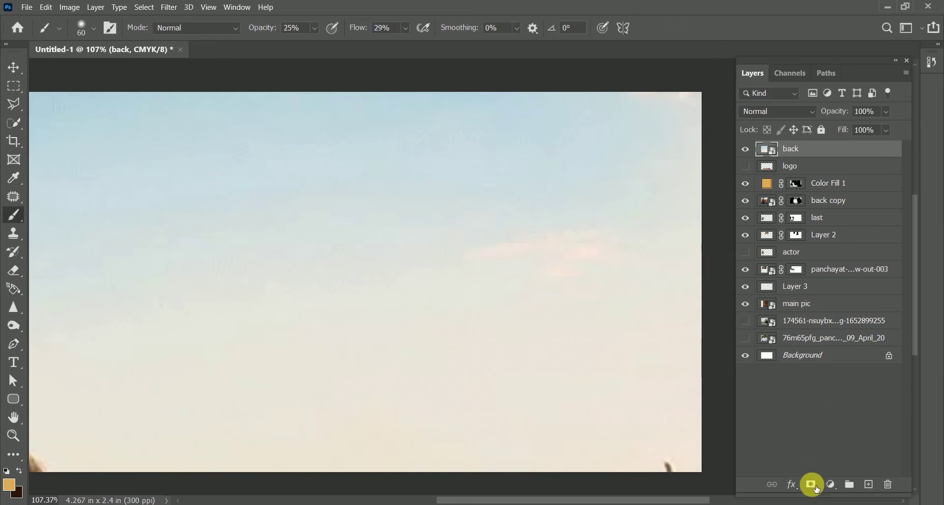
left_click(812, 486)
key("x")
key("bracketright")
key("bracketright")
key("bracketright")
mouse_move(585, 294)
left_mouse_down()
mouse_move(636, 320)
mouse_move(657, 474)
mouse_move(634, 314)
mouse_move(364, 281)
mouse_move(474, 293)
mouse_move(598, 280)
mouse_move(706, 306)
mouse_move(714, 318)
mouse_move(612, 240)
mouse_move(714, 326)
mouse_move(620, 472)
mouse_move(661, 338)
mouse_move(695, 358)
mouse_move(685, 481)
left_mouse_up()
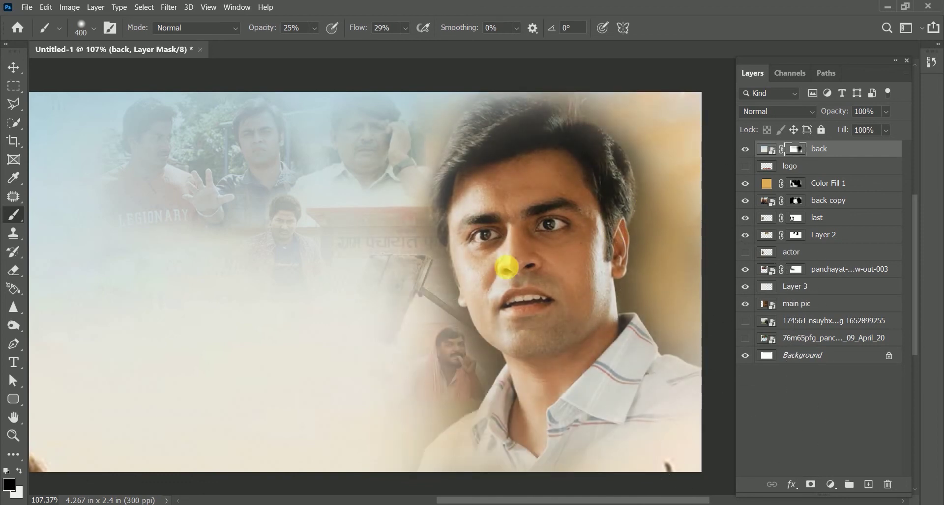
Paint the back layer's mask over the cast photos with a 600 px brush at 19% opacity and 7% flow.
mouse_move(195, 501)
left_mouse_down()
mouse_move(346, 368)
mouse_move(252, 413)
left_mouse_up()
mouse_move(164, 363)
left_mouse_down()
mouse_move(177, 320)
mouse_move(126, 341)
mouse_move(145, 381)
mouse_move(344, 274)
mouse_move(411, 358)
mouse_move(489, 376)
mouse_move(411, 168)
mouse_move(214, 192)
mouse_move(221, 210)
left_mouse_up()
key("bracketright")
key("bracketright")
key("bracketright")
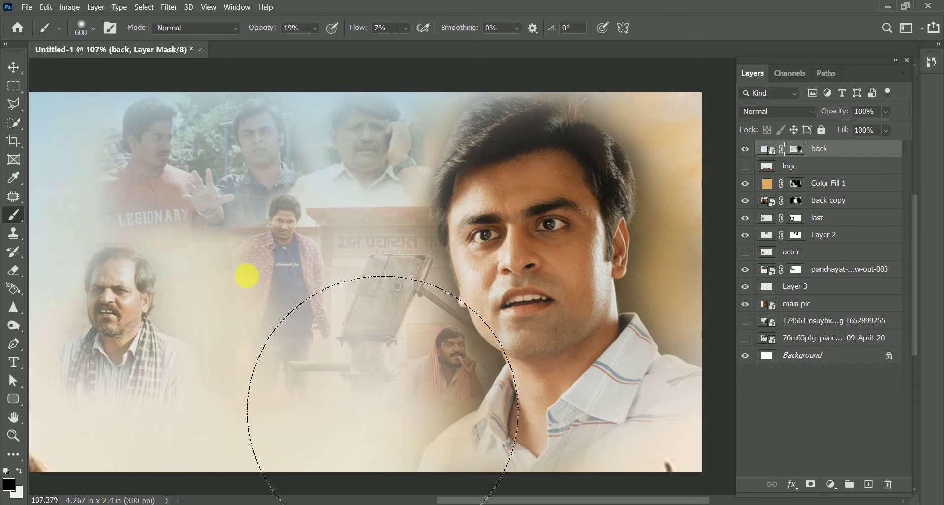
Raise the brush flow to 17% and paint the back layer's mask to bring out the cast photos and building more strongly.
left_click_drag(359, 28, 367, 28)
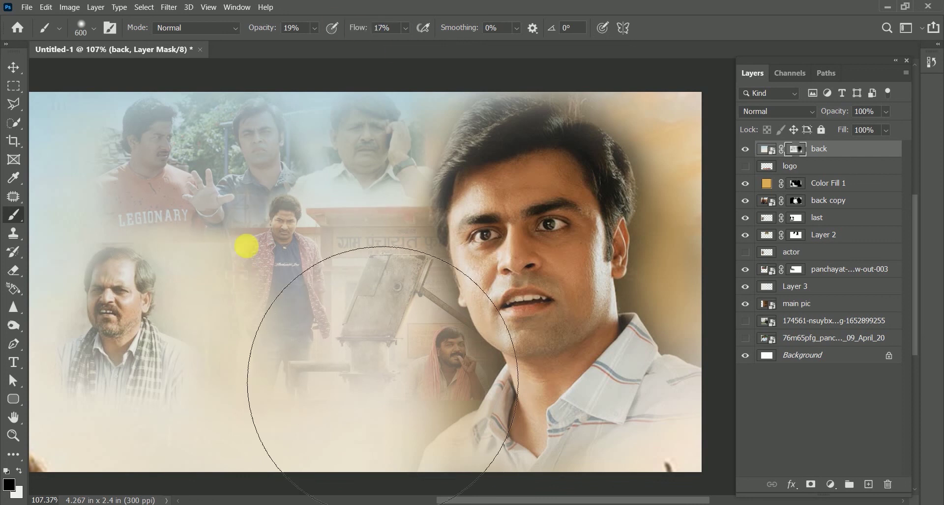
mouse_move(384, 366)
left_mouse_down()
mouse_move(391, 434)
mouse_move(347, 336)
mouse_move(377, 444)
mouse_move(450, 366)
mouse_move(384, 411)
mouse_move(544, 502)
mouse_move(425, 381)
left_mouse_up()
Add a green solid color fill layer above the back layer.
left_click(831, 485)
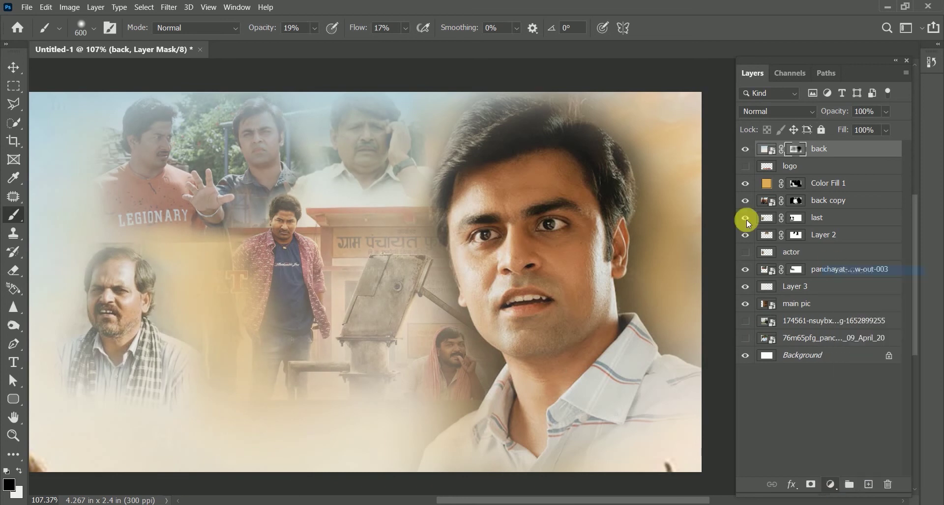
left_click(836, 269)
left_click(452, 381)
left_click(428, 289)
left_click(548, 274)
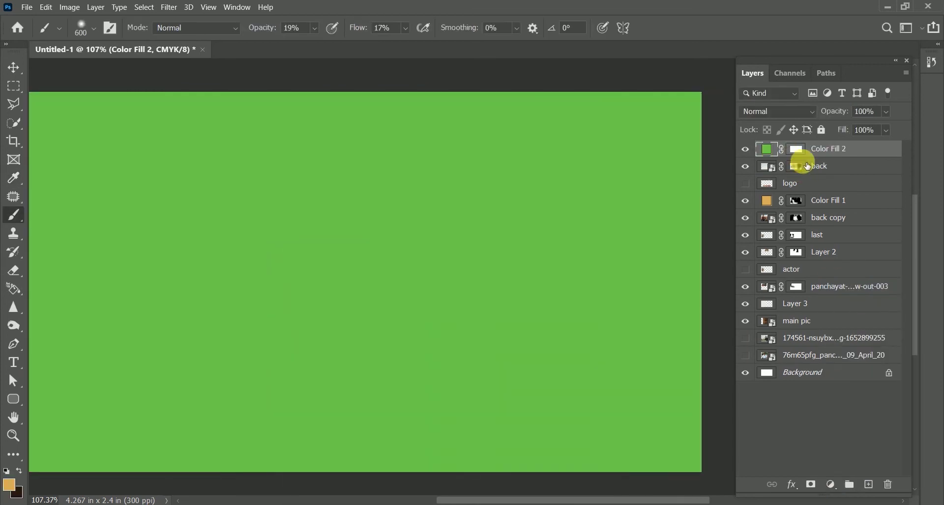
Move Color Fill 2 beneath the logo layer and blend it as Saturation at 5% opacity and 14% fill.
left_click_drag(808, 166, 746, 181)
left_click(795, 183)
left_click(777, 111)
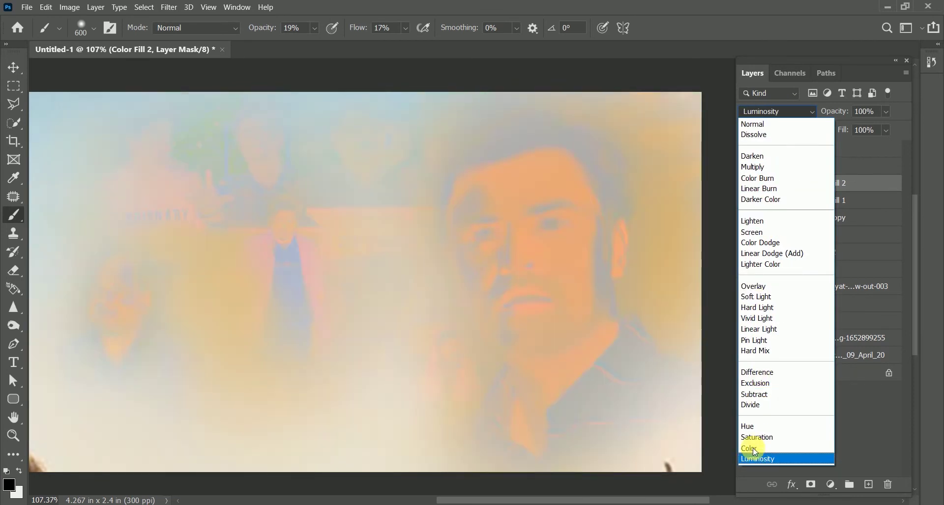
left_click(757, 437)
left_click_drag(835, 113, 845, 138)
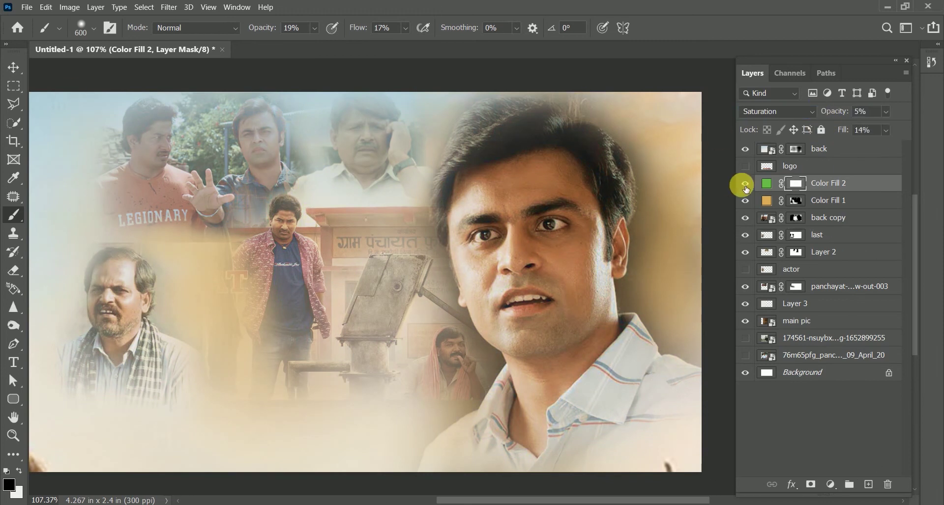
Show the actor layer, stack it above Color Fill 2 and position the man on the phone among the lower cast photos.
key("v")
left_click(397, 273)
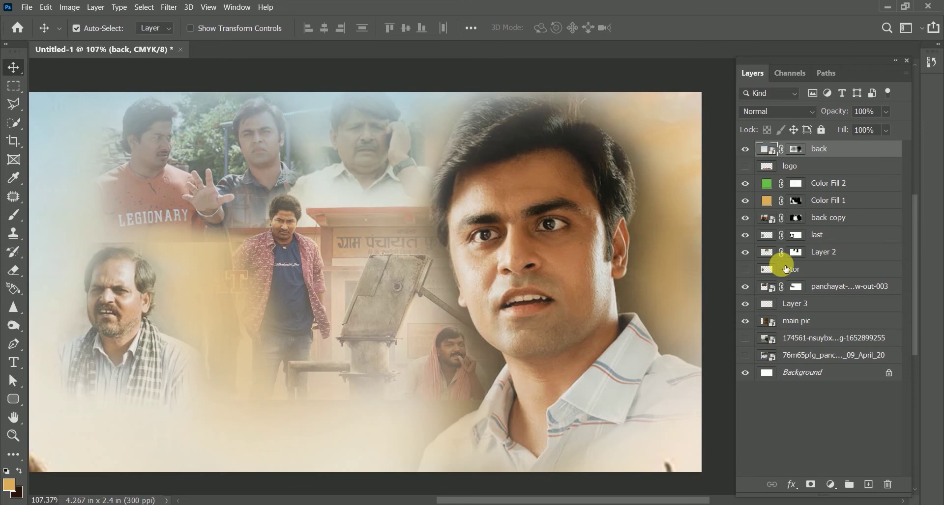
left_click(786, 269)
left_click(745, 269)
left_click_drag(187, 261, 266, 309)
left_click_drag(796, 270, 799, 186)
key("ctrl+t")
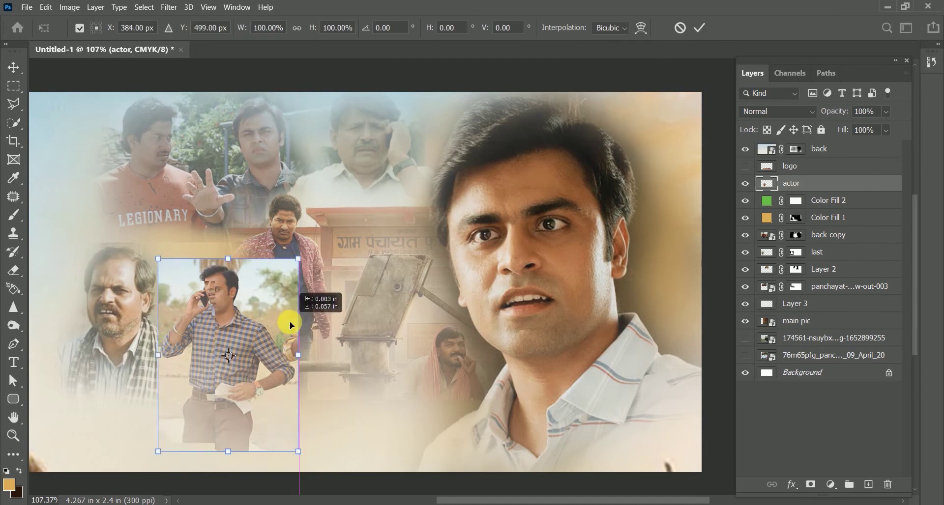
left_click_drag(290, 324, 291, 307)
key("Return")
Mask the actor layer and paint out the background around the man with an 80 px black brush at 57% opacity and 42% flow.
left_click(810, 485)
key("b")
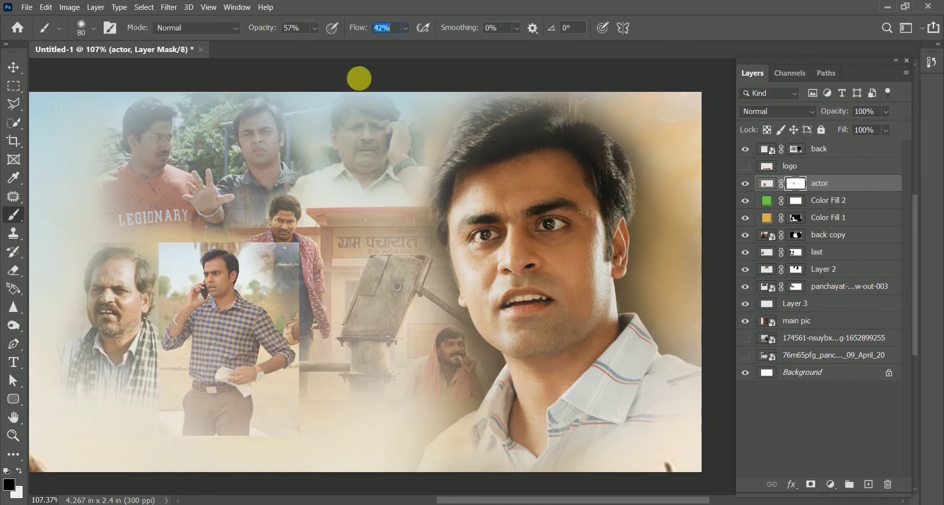
left_click_drag(303, 246, 301, 316)
left_click_drag(185, 253, 158, 284)
left_click_drag(230, 244, 269, 252)
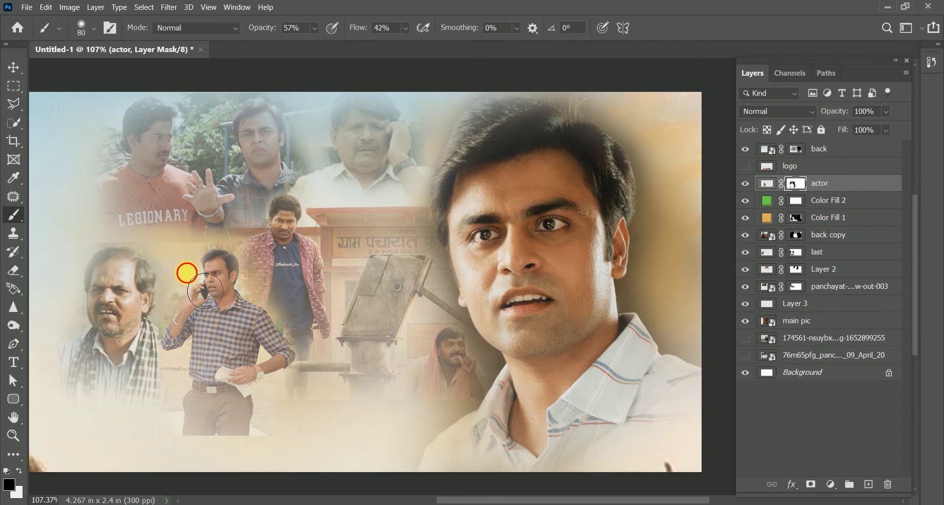
Enlarge the actor layer to about 122% and shift it slightly left so the man reaches the poster's lower edge.
key("ctrl+t")
left_click_drag(295, 436, 333, 480)
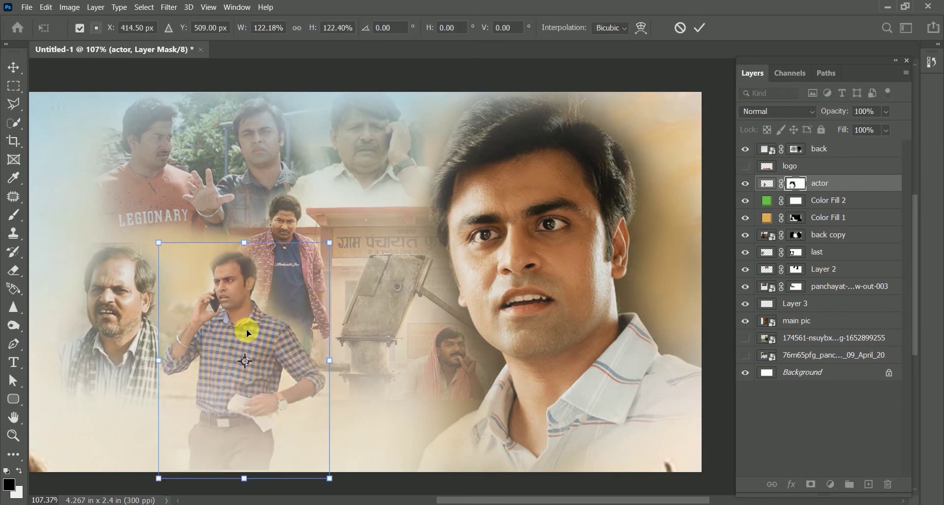
left_click_drag(244, 330, 231, 330)
key("Return")
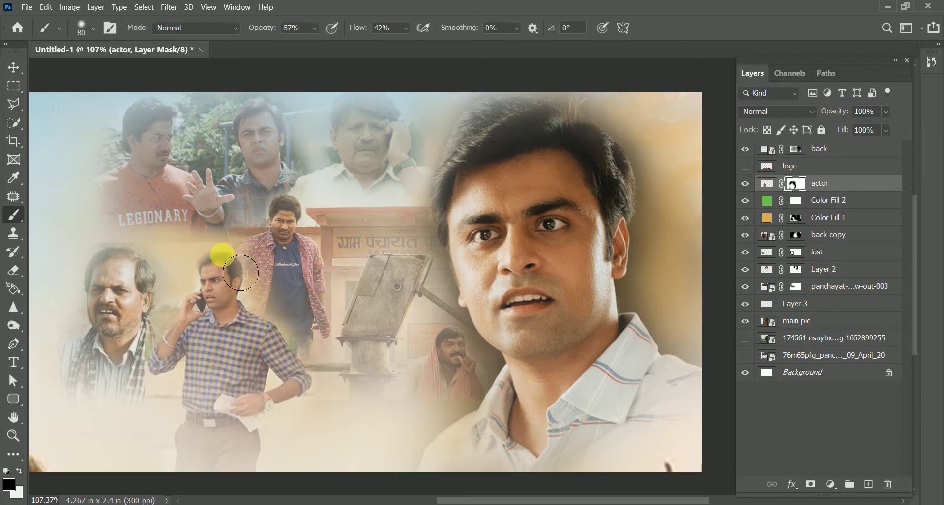
Set Color Fill 2 to 37% opacity and 0% fill.
left_click(766, 207)
left_click(842, 131)
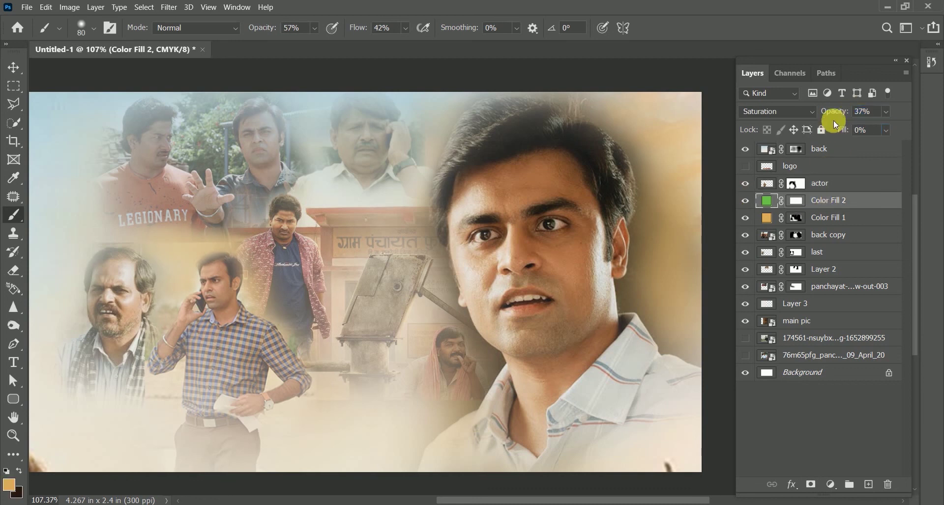
left_click(824, 217)
left_click(839, 184)
Recolor Color Fill 1 to a stronger orange and keep it in Normal mode at 100% opacity and fill.
left_click(844, 221)
double_click(768, 223)
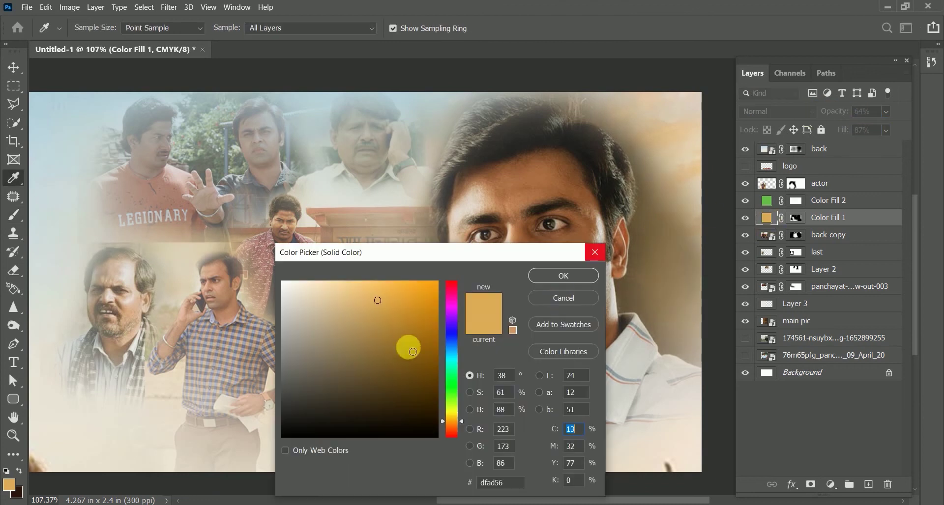
left_click_drag(406, 343, 333, 300)
left_click(396, 295)
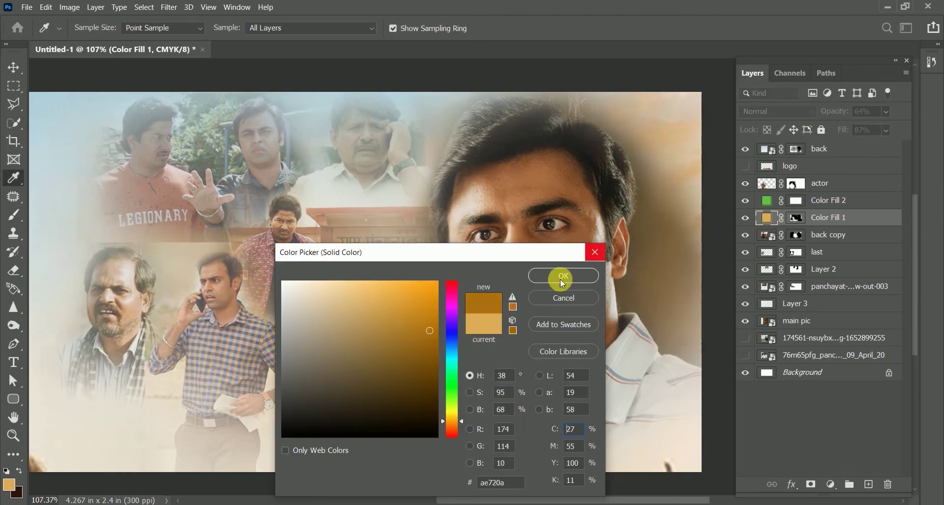
left_click(564, 275)
key("b")
left_click(776, 112)
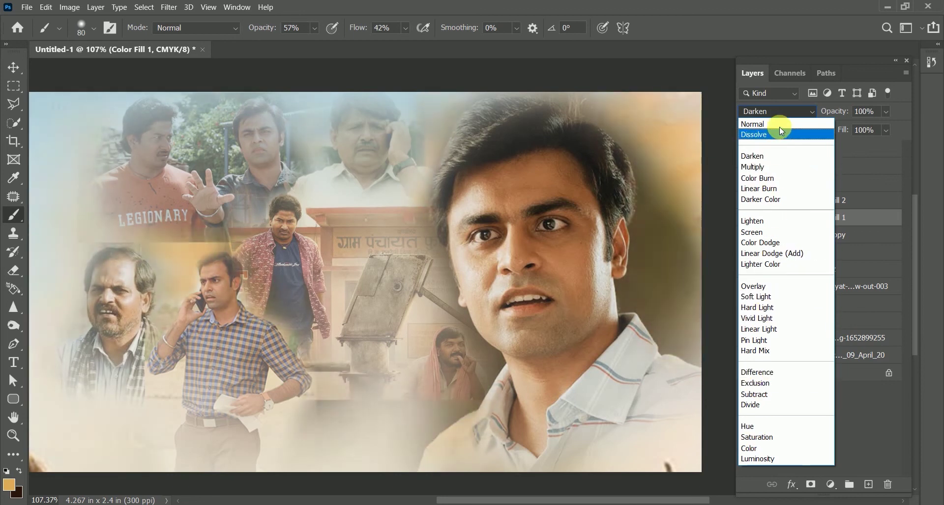
left_click(779, 126)
Show the 174561 field photo, move it to the top of the stack and enlarge it to cover the whole canvas.
left_click(745, 338)
left_click_drag(767, 338, 806, 148)
key("ctrl+t")
left_click_drag(320, 29, 342, 30)
left_click_drag(142, 212, 452, 233)
mouse_move(301, 346)
left_mouse_down()
mouse_move(315, 252)
mouse_move(248, 304)
mouse_move(258, 289)
mouse_move(205, 289)
left_mouse_up()
key("Return")
Rename the field photo layer as green.
double_click(813, 152)
type("green")
key("Return")
Mask the green layer and paint black with a much larger brush to hide its sky over the portrait and cast photos.
left_click(812, 485)
key("d")
key("x")
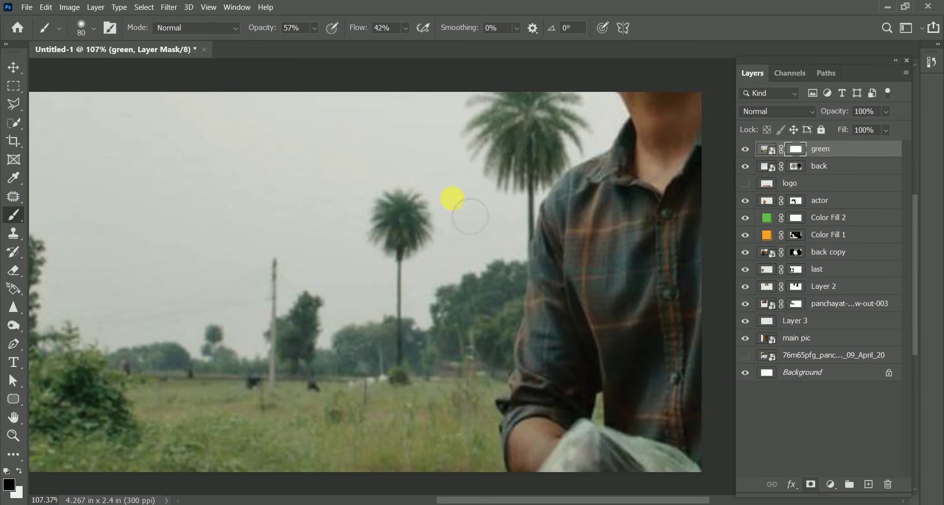
key("]")
key("]")
key("]")
key("]")
key("]")
key("]")
key("]")
key("]")
key("]")
key("]")
key("]")
key("]")
mouse_move(491, 192)
left_mouse_down()
mouse_move(560, 232)
mouse_move(163, 235)
mouse_move(186, 246)
left_mouse_up()
Paint the green layer's mask with a 200 px brush to clear the field over the portrait's shirt and the lower center.
key("[")
key("[")
key("[")
key("[")
key("[")
key("[")
mouse_move(583, 366)
left_mouse_down()
mouse_move(655, 127)
mouse_move(673, 410)
mouse_move(204, 276)
mouse_move(496, 410)
mouse_move(91, 343)
mouse_move(217, 353)
mouse_move(453, 415)
left_mouse_up()
mouse_move(314, 472)
left_mouse_down()
mouse_move(350, 371)
mouse_move(518, 457)
mouse_move(698, 238)
mouse_move(534, 392)
left_mouse_up()
Paint the green layer's mask over the cast photos at 8% opacity and 18% flow, keeping grass in the lower-left corner.
left_click_drag(261, 27, 290, 27)
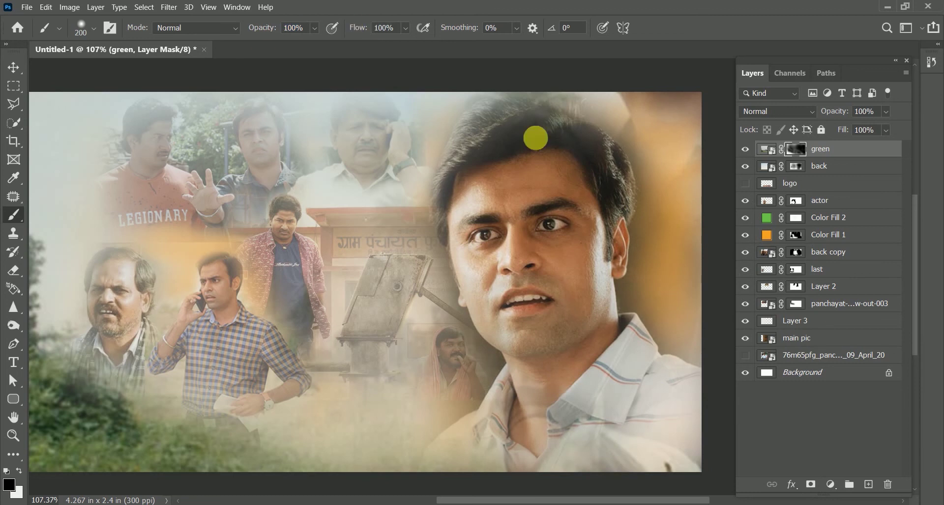
left_click_drag(352, 25, 393, 25)
mouse_move(344, 118)
left_mouse_down()
mouse_move(204, 138)
mouse_move(259, 362)
mouse_move(381, 270)
mouse_move(247, 434)
left_mouse_up()
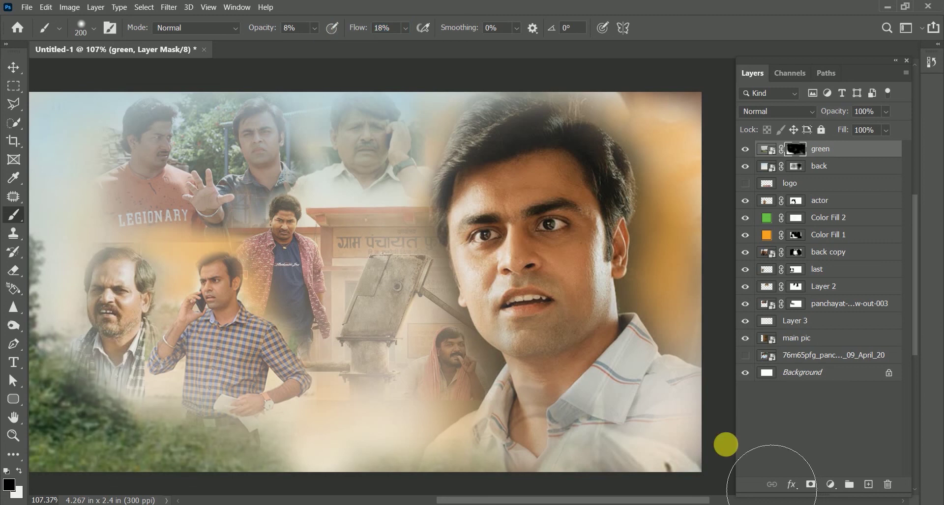
Add a Brightness/Contrast adjustment with brightness 44 and contrast 34, and place it beneath the actor layer.
left_click(831, 200)
left_click_drag(794, 285, 818, 158)
right_click(848, 222)
left_click(795, 253)
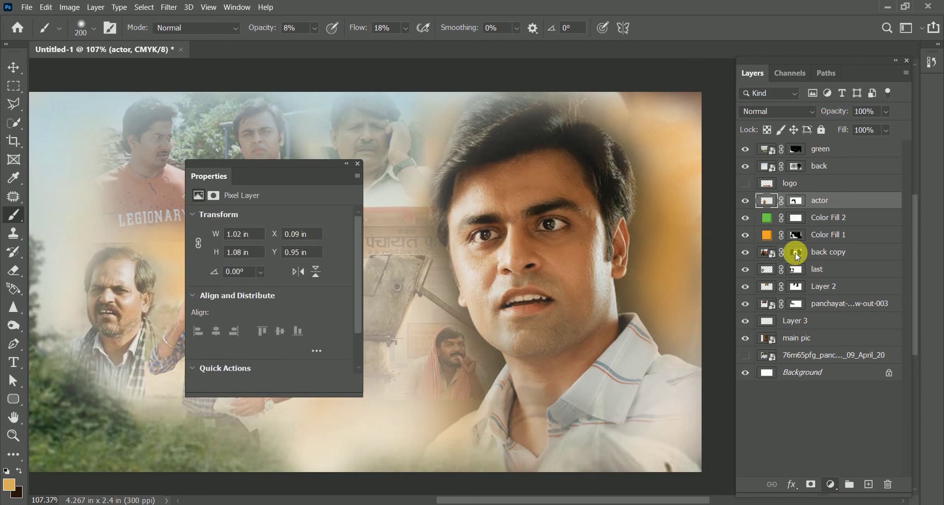
left_click_drag(435, 253, 456, 252)
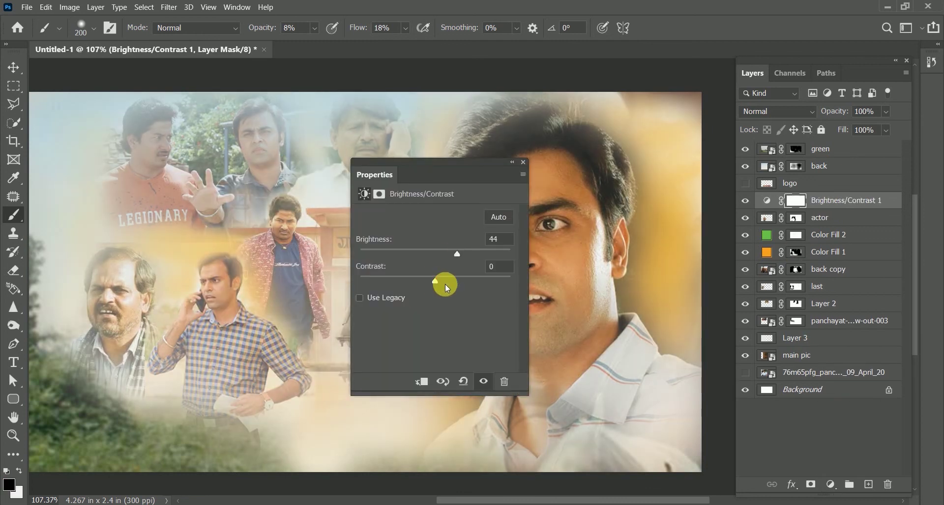
left_click_drag(453, 161, 421, 182)
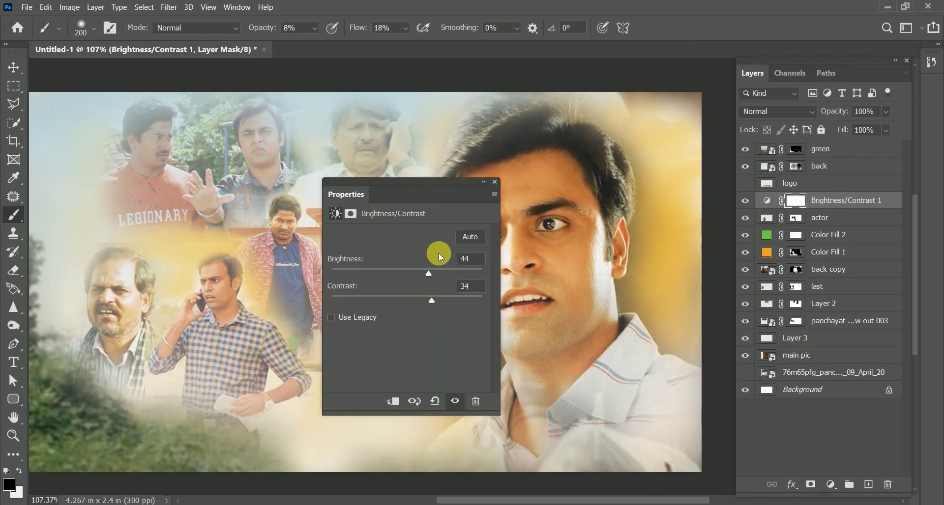
left_click(486, 181)
left_click_drag(836, 200, 845, 226)
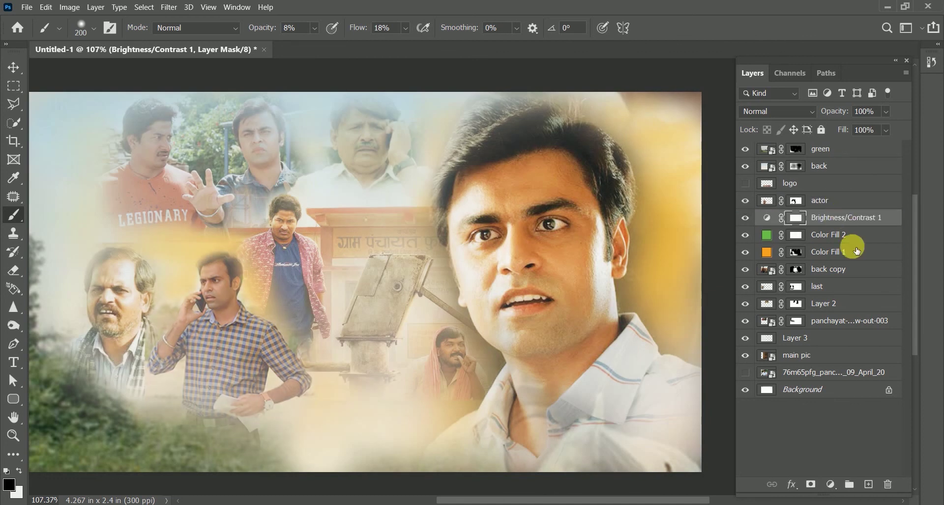
Add a Levels adjustment above Brightness/Contrast 1 and brighten the highlights slightly.
left_click(830, 476)
left_click(855, 314)
left_click_drag(468, 331, 464, 329)
left_click(485, 181)
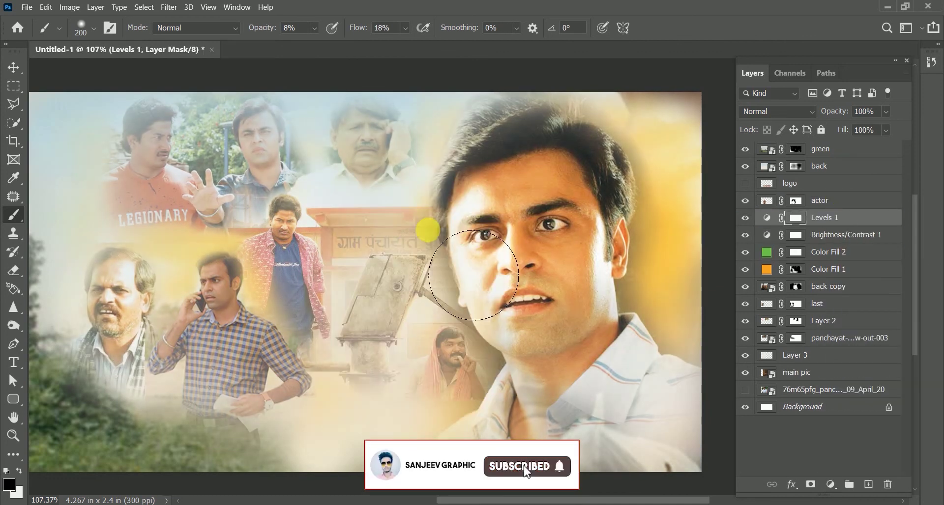
Add a Curves adjustment above Levels 1 and shape its curve for stronger contrast.
left_click(831, 485)
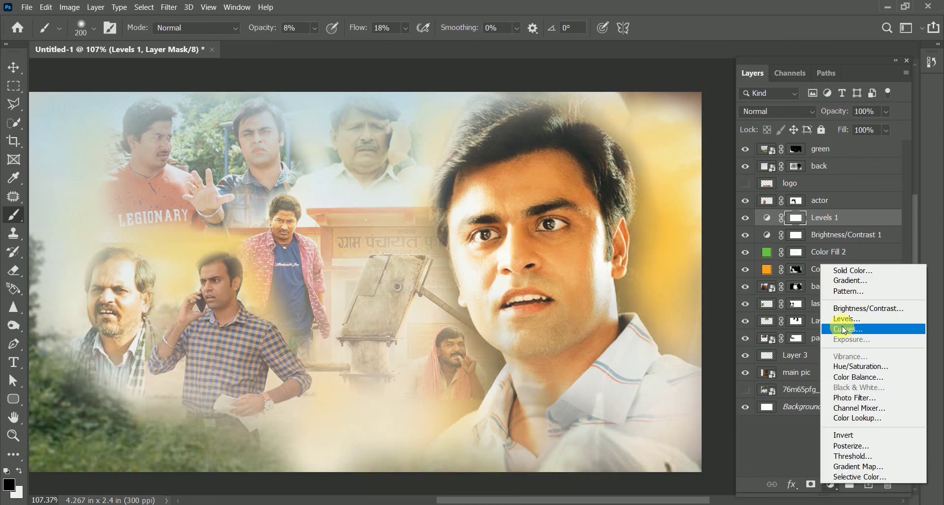
left_click(844, 329)
left_click(427, 231)
left_click(392, 307)
left_click(485, 181)
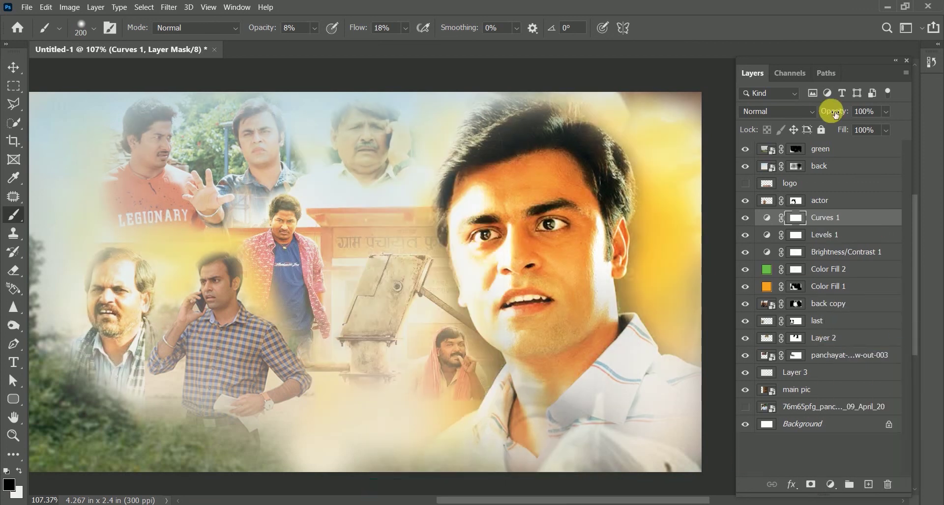
Add a Photo Filter adjustment with Cooling Filter (LBB) at 15% density, blended as Saturation at 38% opacity and 68% fill.
left_click(831, 484)
left_click(844, 395)
left_click(456, 234)
left_click(398, 246)
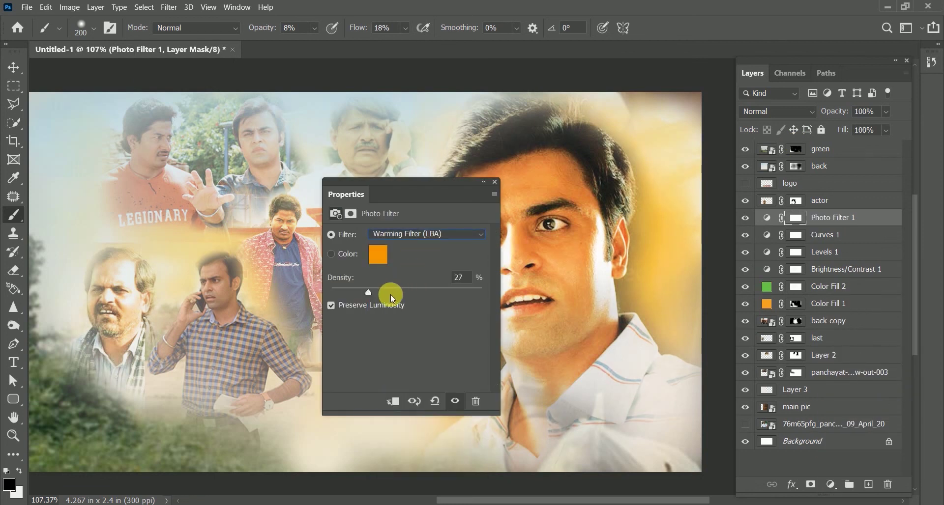
left_click_drag(371, 289, 396, 294)
left_click(413, 235)
left_click(394, 286)
left_click_drag(360, 289, 352, 289)
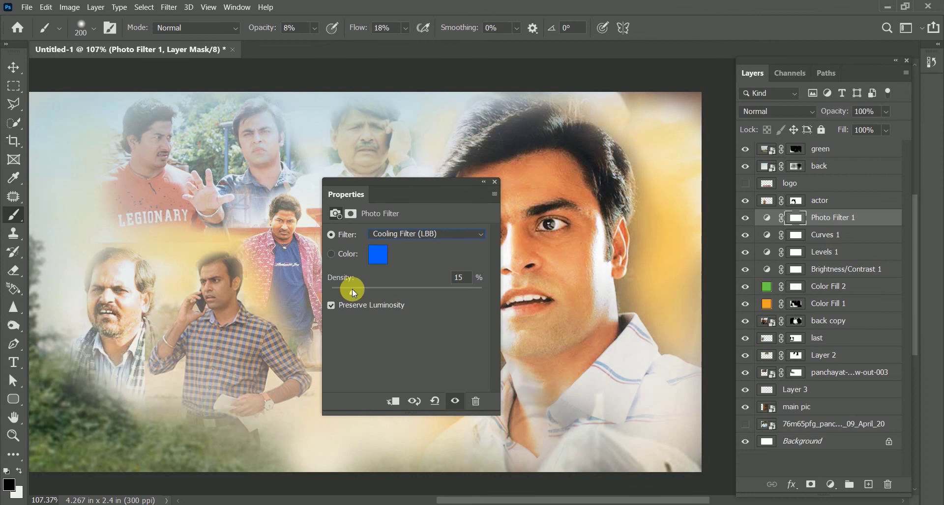
left_click(495, 182)
left_click(809, 112)
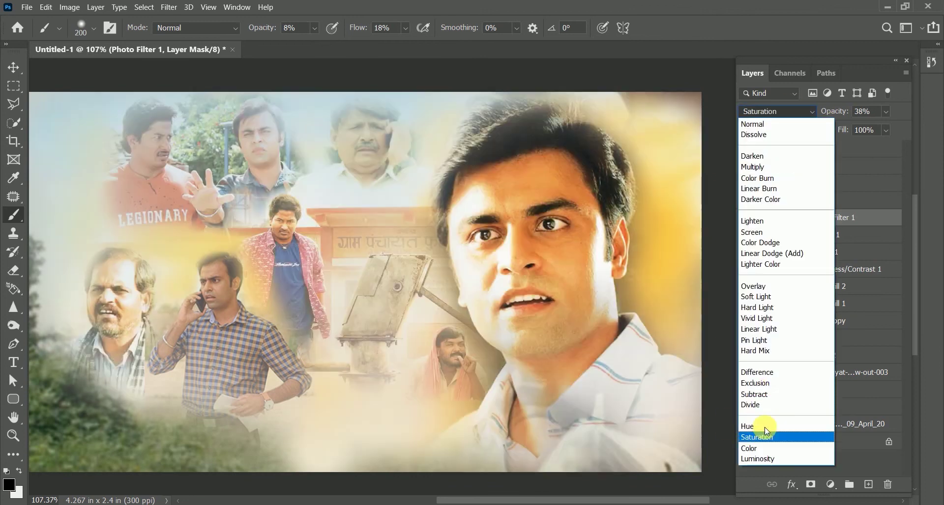
left_click(760, 437)
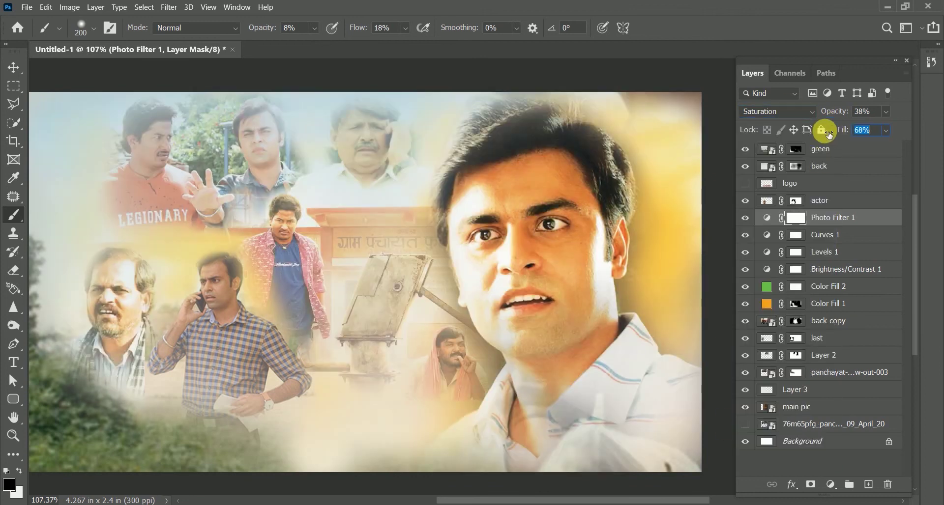
Add a Hue/Saturation adjustment above Photo Filter 1 and fine-tune the poster's colors slightly.
left_click(831, 484)
left_click(858, 364)
mouse_move(405, 290)
left_mouse_down()
mouse_move(413, 289)
mouse_move(402, 289)
left_mouse_up()
left_click(497, 181)
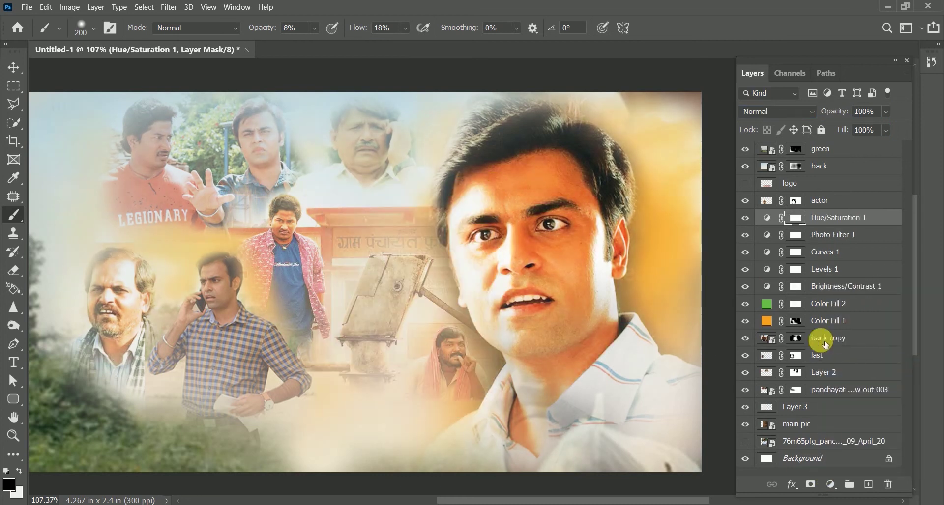
left_click_drag(814, 430, 853, 252)
left_click(850, 216)
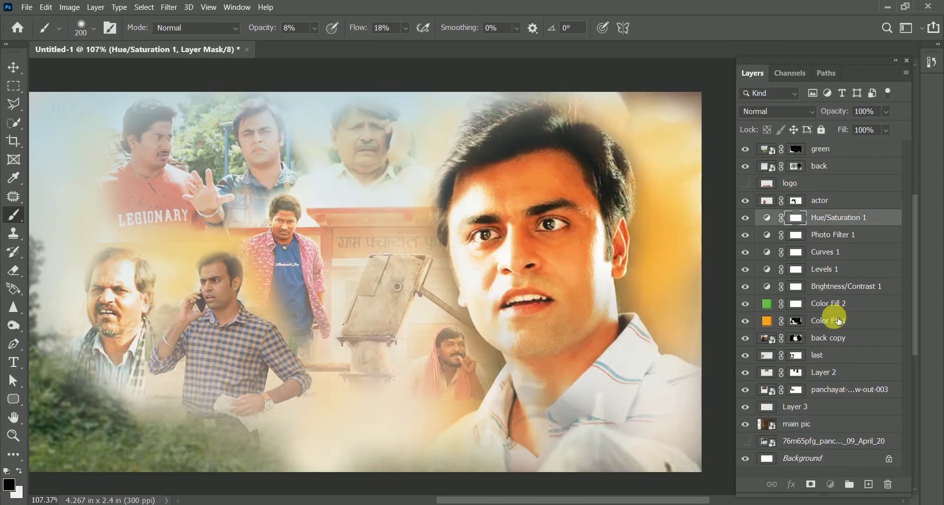
left_click(832, 321)
Set the green layer to 89% opacity and 61% fill.
left_click(820, 149)
left_click(826, 117)
left_click_drag(826, 117, 858, 150)
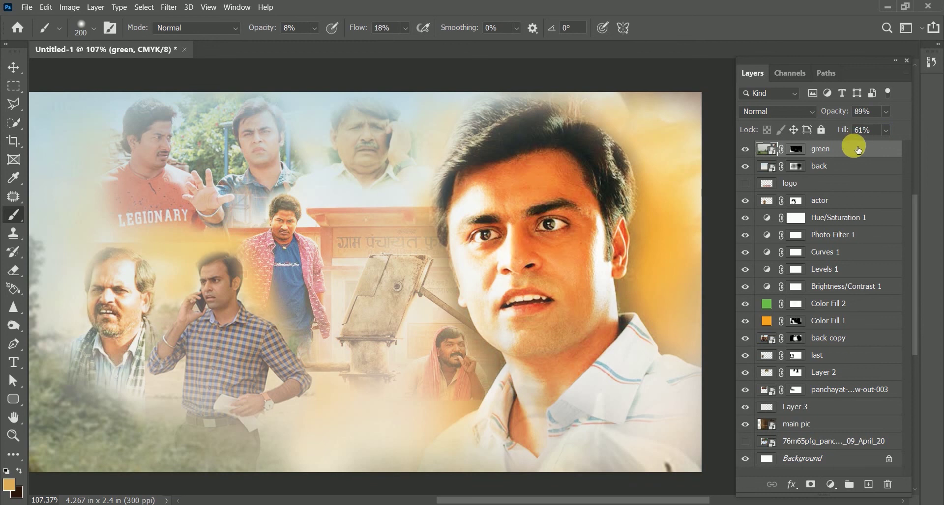
Show the logo layer, place the PANCHAYAT title across the lower cast photos and move it above the back layer.
left_click(746, 186)
left_click(836, 183)
key("ctrl+t")
left_click_drag(531, 428, 402, 376)
key("Return")
left_click_drag(836, 183, 838, 156)
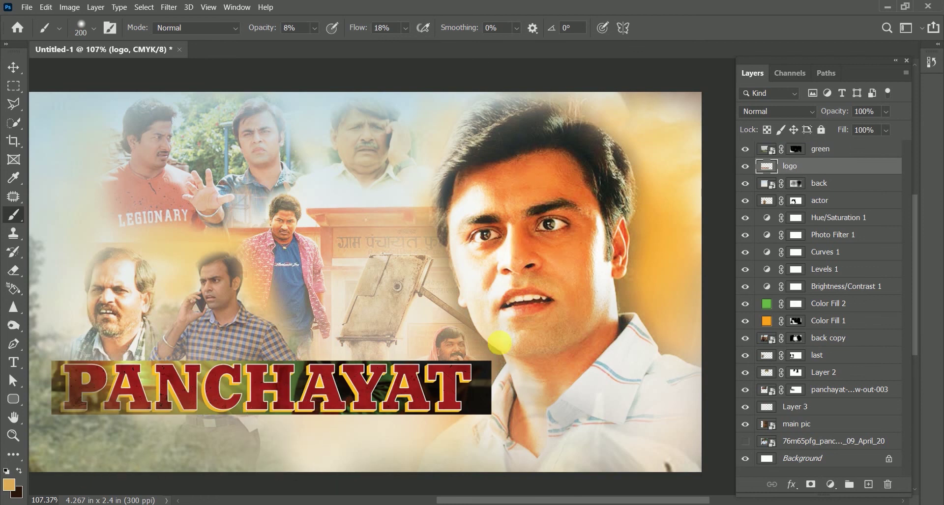
Add a mask to the logo layer and clear the dark background around the title's first letter P.
left_click(810, 485)
key("z")
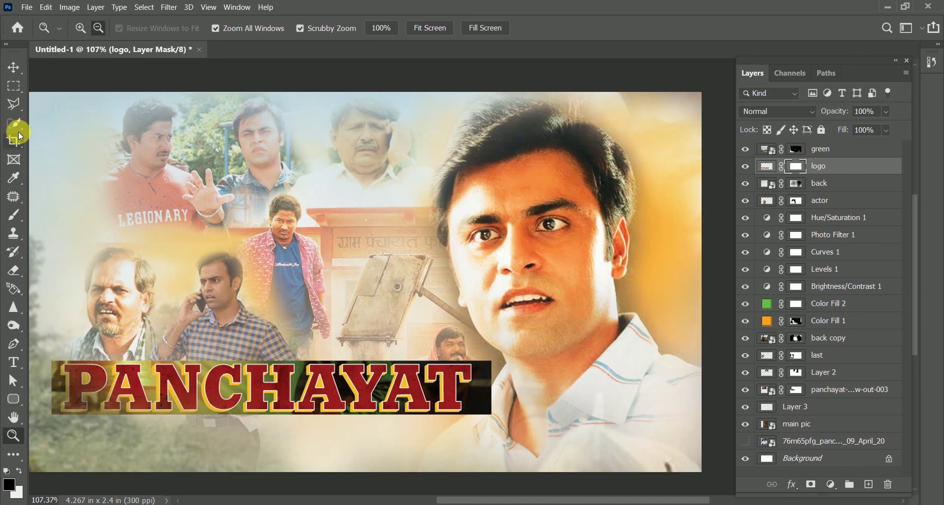
left_click(13, 123)
left_click(62, 380)
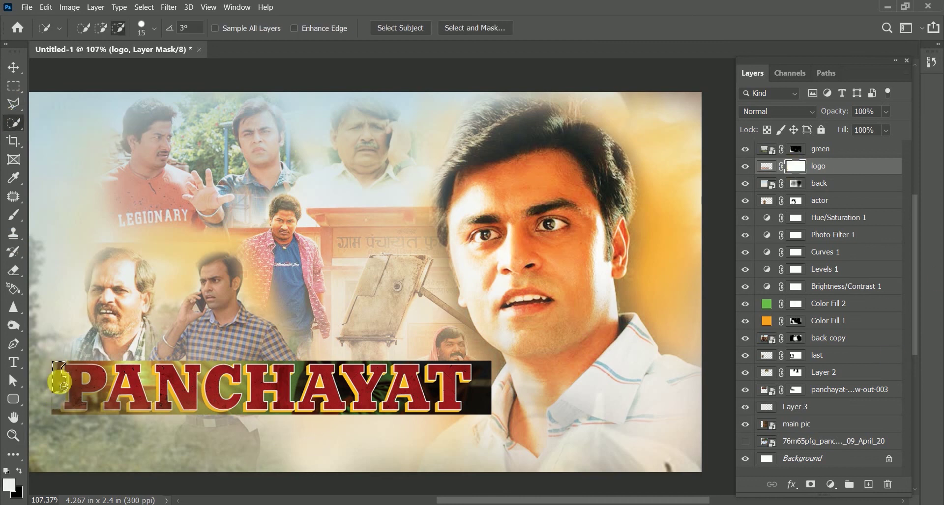
left_click(57, 414)
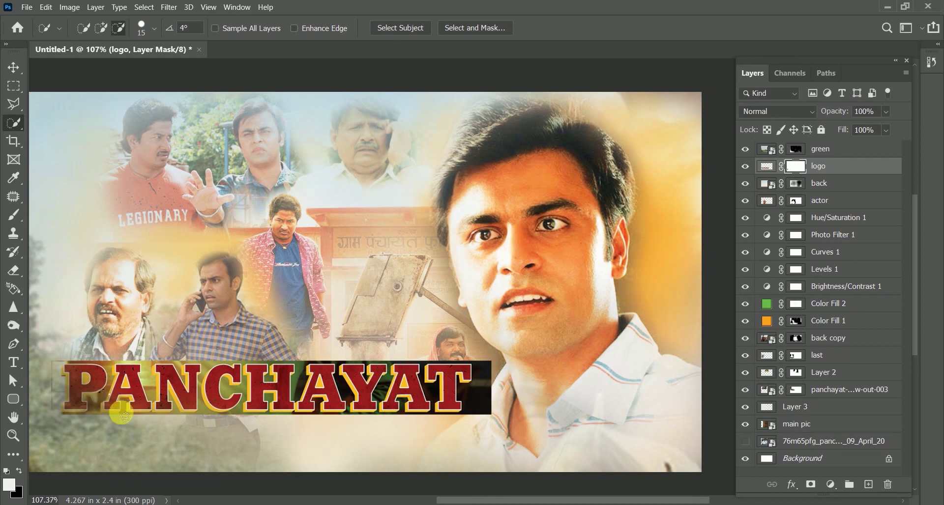
key("Delete")
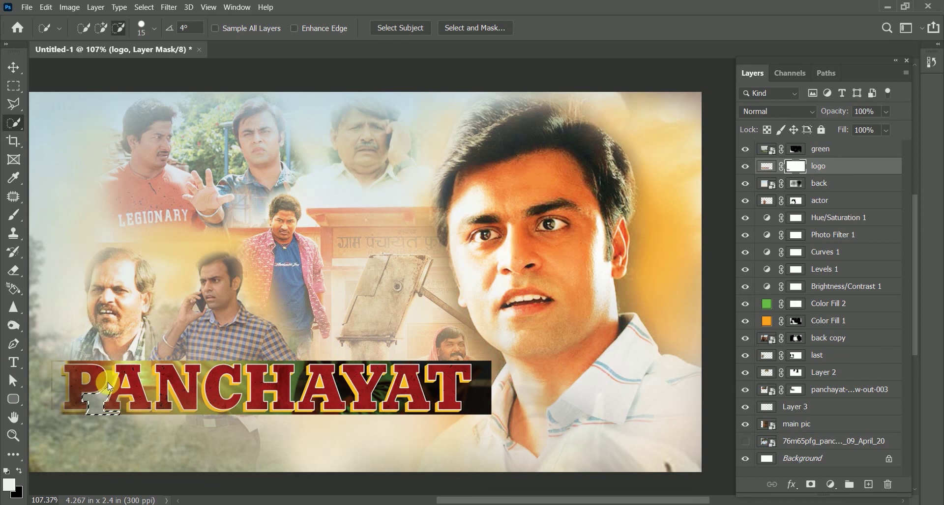
Select and mask out the remaining dark background between and around the other PANCHAYAT letters.
left_click(152, 379)
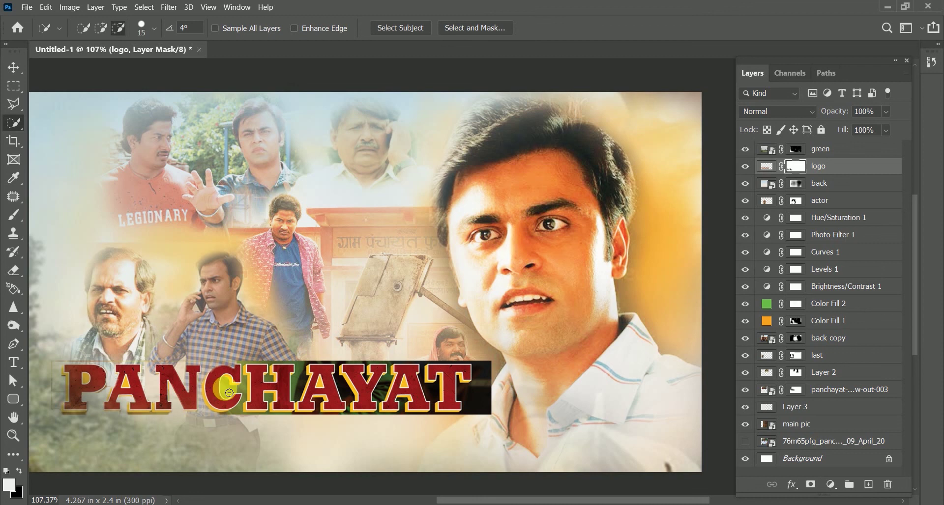
left_click_drag(237, 408, 269, 398)
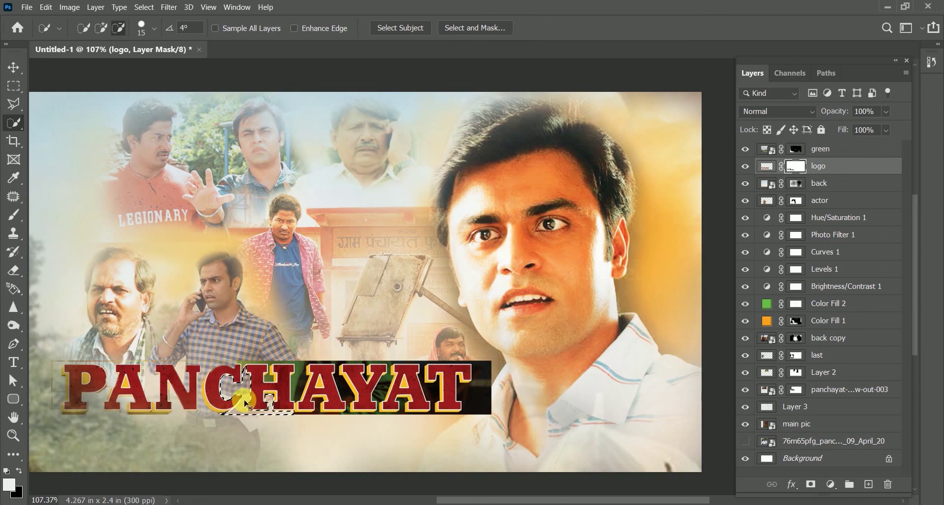
mouse_move(269, 347)
left_mouse_down()
mouse_move(269, 367)
mouse_move(302, 388)
left_mouse_up()
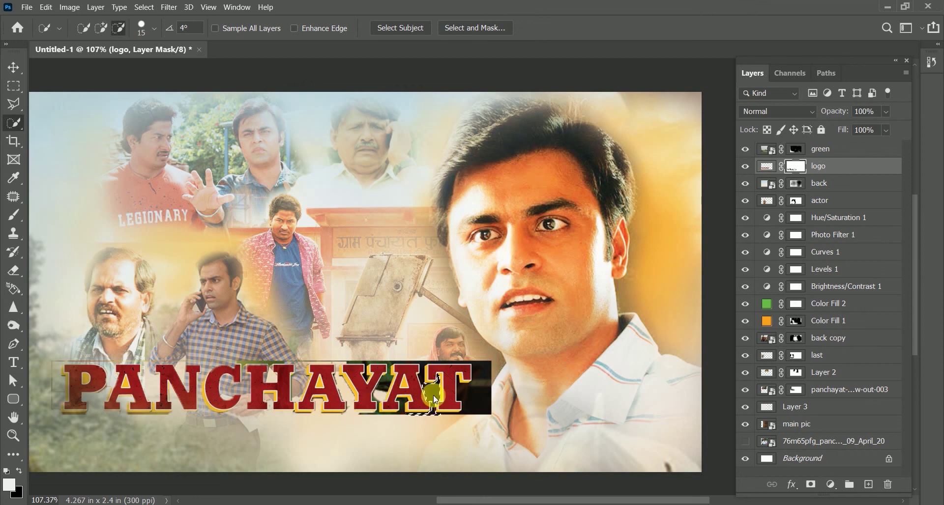
mouse_move(488, 402)
left_mouse_down()
mouse_move(422, 369)
mouse_move(458, 361)
mouse_move(466, 366)
mouse_move(410, 407)
left_mouse_up()
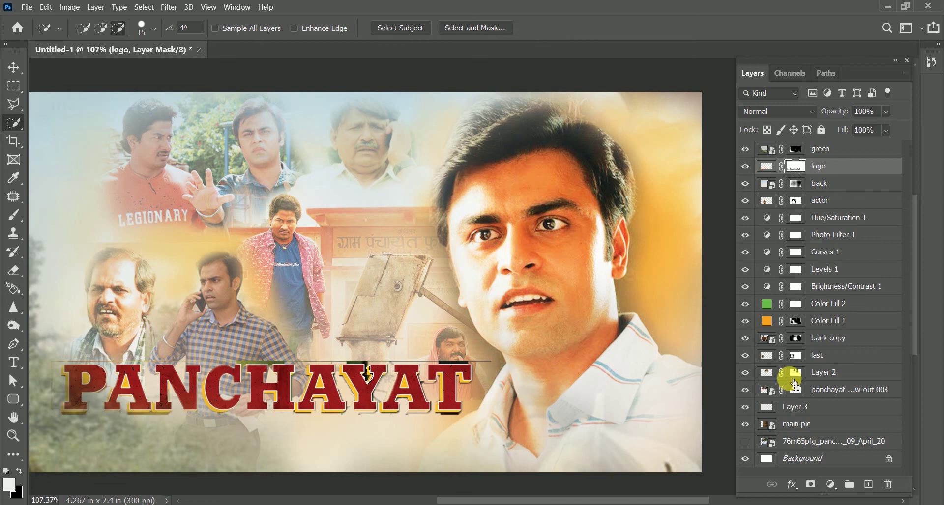
Clear the leftover edge lines above and below the title on the logo mask using rectangular selections.
key("m")
left_click_drag(249, 311, 519, 366)
key("ctrl+d")
left_click_drag(51, 408, 516, 438)
left_click(434, 369)
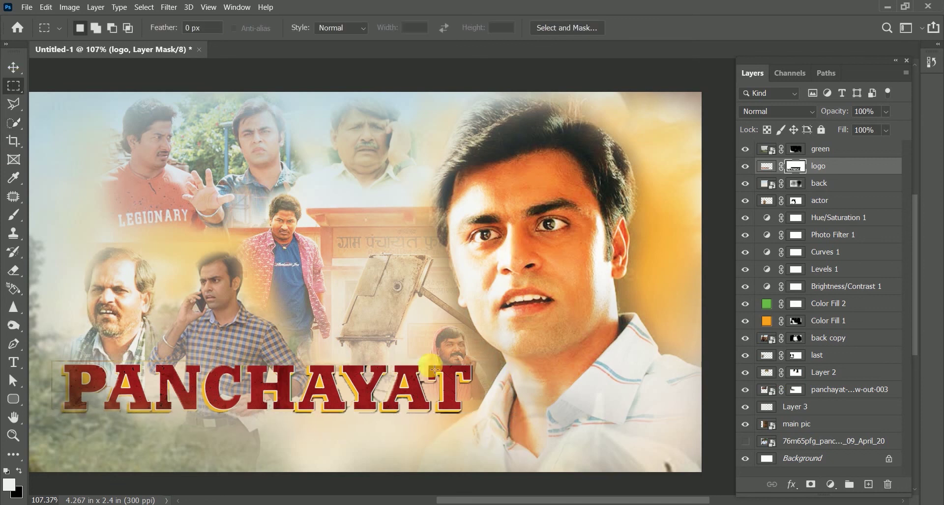
Add an empty layer directly beneath the logo layer.
key("ctrl+shift+alt+n")
key("b")
left_click(8, 485)
left_click(561, 276)
Clear the remaining background remnants beside the letter P and along the title's upper edge on the logo mask.
left_click(794, 167)
left_click(14, 86)
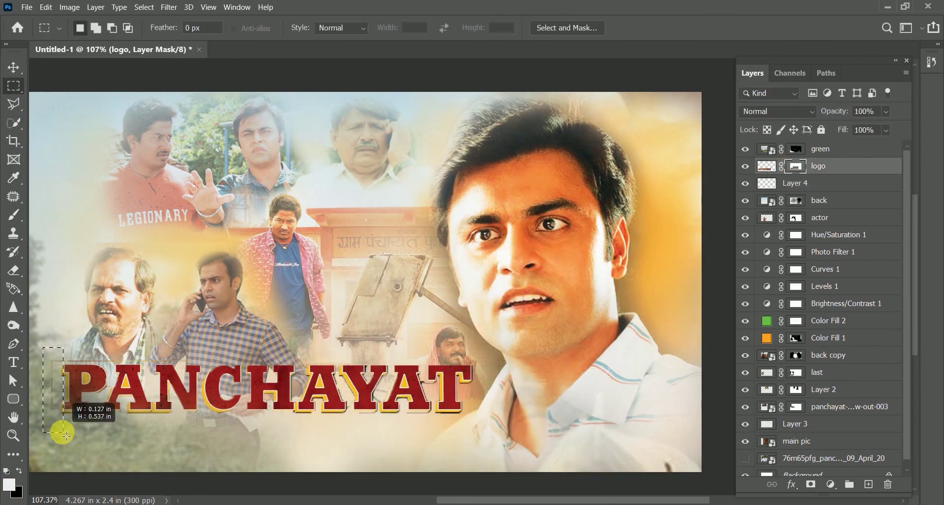
left_click_drag(168, 341, 516, 362)
key("ctrl+d")
key("w")
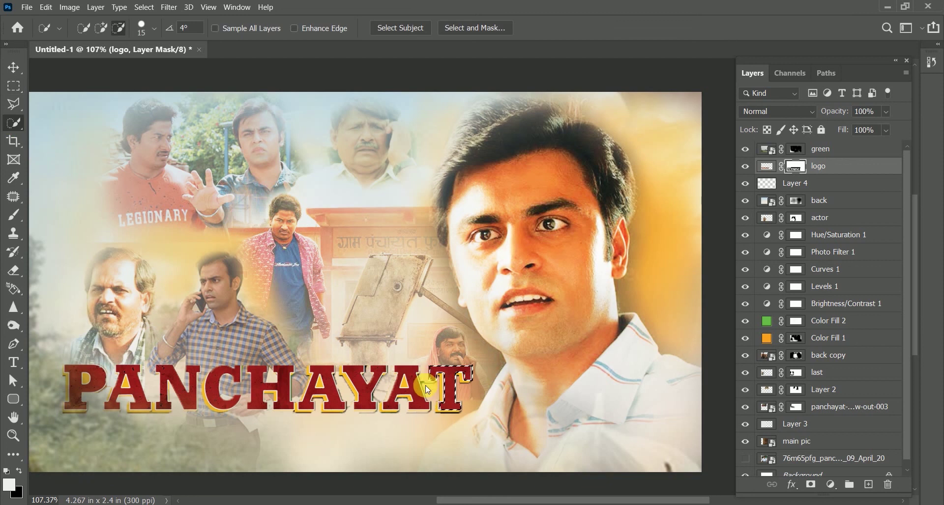
Paint a soft dark shadow behind the title on Layer 4 with the brush at 22% opacity and 17% flow.
left_click(802, 193)
key("b")
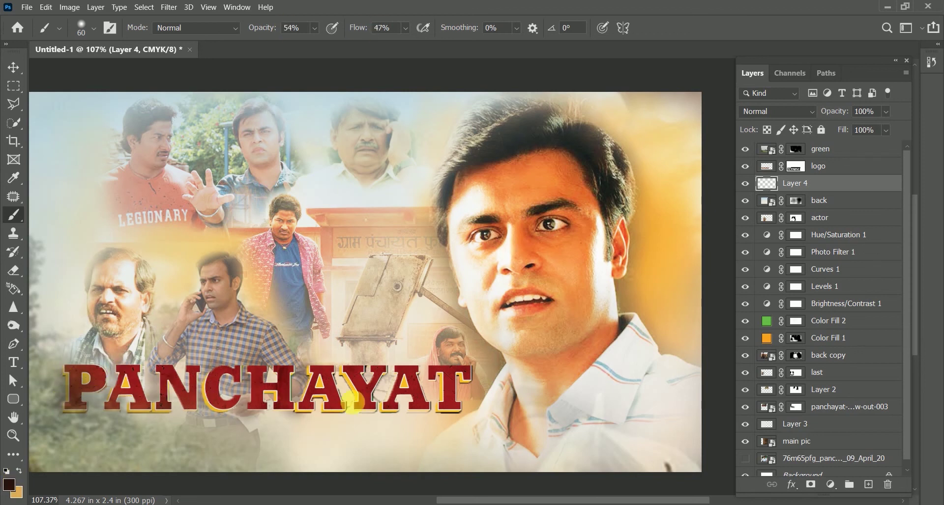
key("2")
key("8")
key("shift+2")
key("shift+1")
key("2")
key("2")
key("shift+1")
key("shift+7")
mouse_move(117, 378)
left_mouse_down()
mouse_move(468, 431)
mouse_move(438, 385)
mouse_move(126, 379)
mouse_move(77, 427)
mouse_move(400, 432)
mouse_move(322, 476)
mouse_move(158, 417)
mouse_move(164, 370)
mouse_move(486, 388)
mouse_move(472, 388)
left_mouse_up()
Add a Brightness/Contrast adjustment above the logo, raise the brightness and clip it to the logo layer.
left_click(818, 166)
left_click(830, 485)
left_click(855, 303)
left_click_drag(407, 269, 432, 271)
left_click(494, 182)
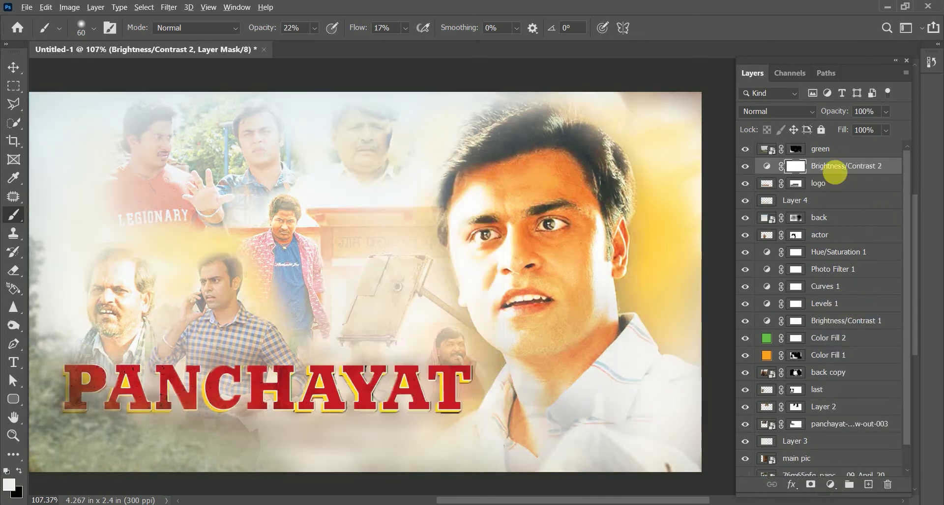
left_click(837, 181)
left_click(838, 175, "alt")
Add a layer beneath Layer 4, paint soft dark shading with a 300 px brush and give it a mask.
key("ctrl+minus")
left_click_drag(58, 272, 50, 274)
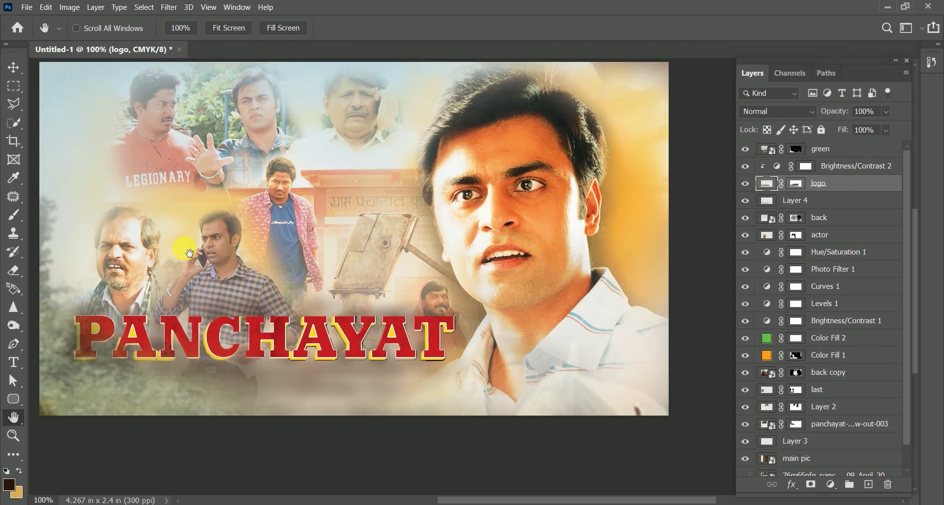
left_click(838, 200)
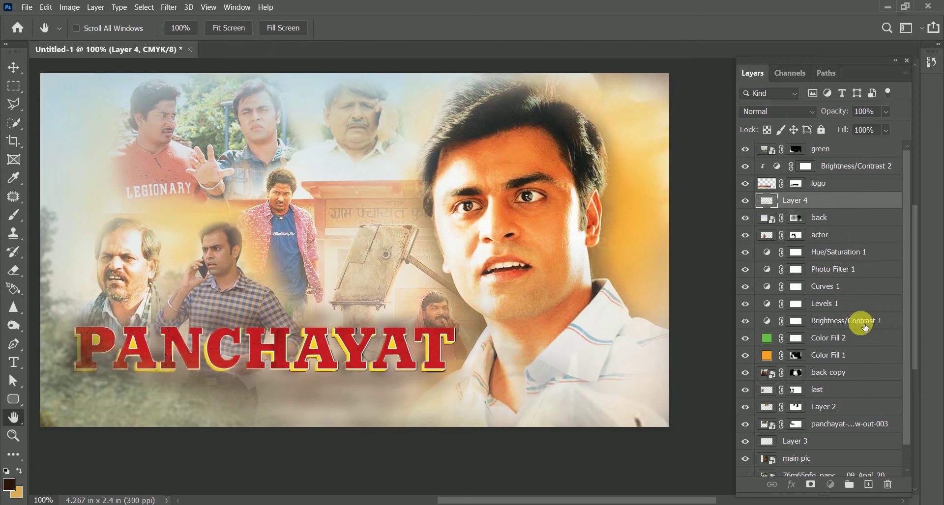
key("ctrl+shift+alt+n")
key("b")
mouse_move(181, 176)
left_mouse_down()
mouse_move(274, 268)
mouse_move(333, 276)
mouse_move(312, 423)
mouse_move(286, 275)
left_mouse_up()
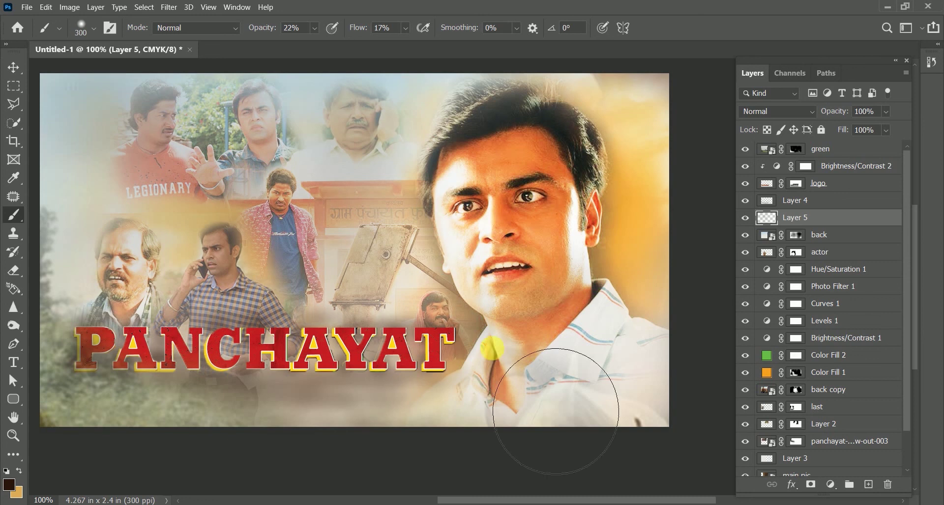
left_click(811, 485)
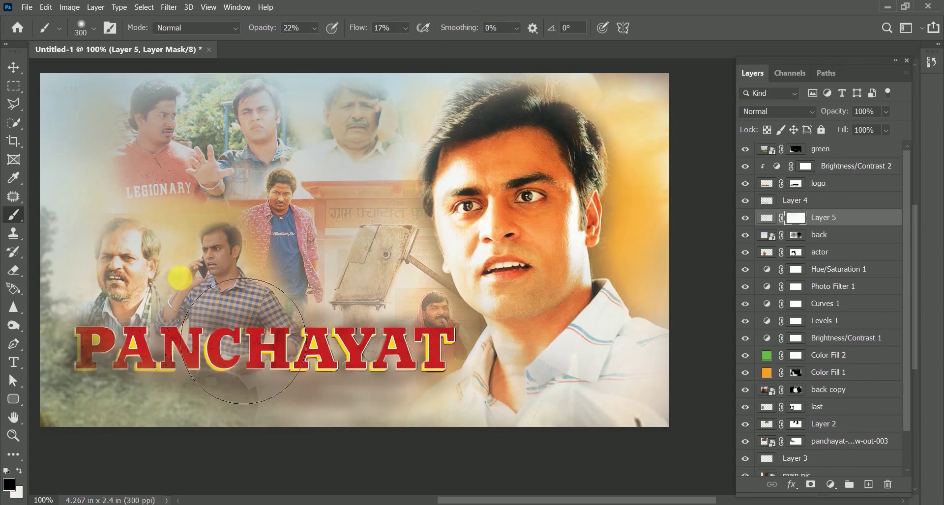
Add a layer above Layer 4 and paint a dark vertical strip along the poster's left edge at 85% opacity and 45% flow.
left_click(806, 202)
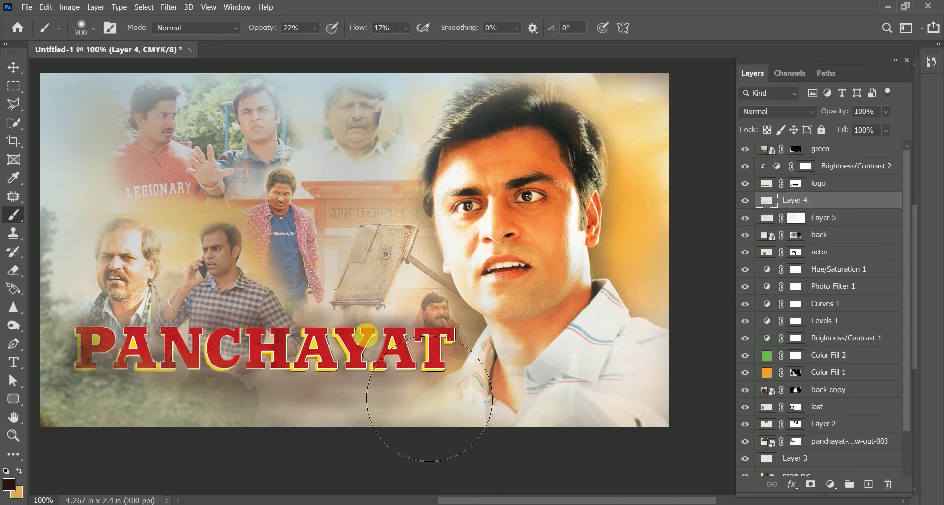
left_click(868, 485)
key("bracketleft")
key("bracketleft")
key("bracketleft")
key("bracketleft")
key("bracketleft")
mouse_move(63, 101)
left_mouse_down()
mouse_move(82, 89)
mouse_move(42, 363)
mouse_move(68, 430)
left_mouse_up()
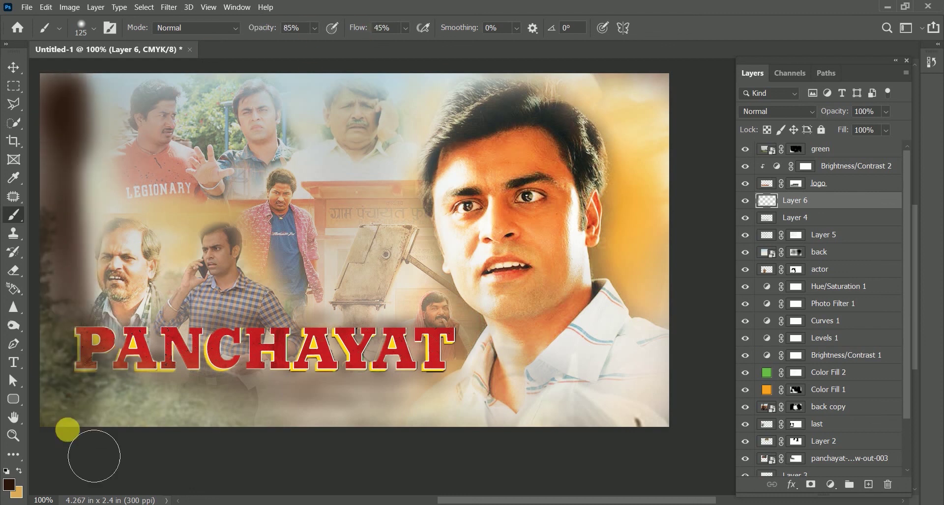
Stretch the dark strip on Layer 6 over the left cast photos and set its blend mode to Color Burn.
key("ctrl+t")
mouse_move(167, 264)
left_mouse_down()
mouse_move(413, 246)
mouse_move(337, 247)
mouse_move(188, 219)
left_mouse_up()
key("Return")
left_click(777, 111)
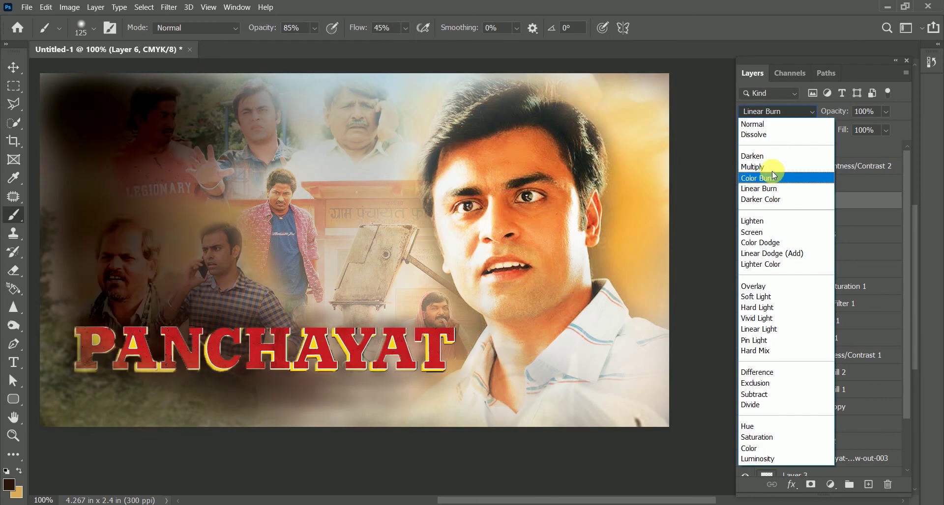
left_click(766, 178)
Transform the Layer 6 shading slightly and set the layer to 90% opacity and 86% fill.
key("ctrl+t")
mouse_move(442, 248)
left_mouse_down()
mouse_move(594, 249)
mouse_move(429, 247)
left_mouse_up()
key("Return")
mouse_move(843, 130)
left_mouse_down()
mouse_move(819, 130)
mouse_move(839, 115)
left_mouse_up()
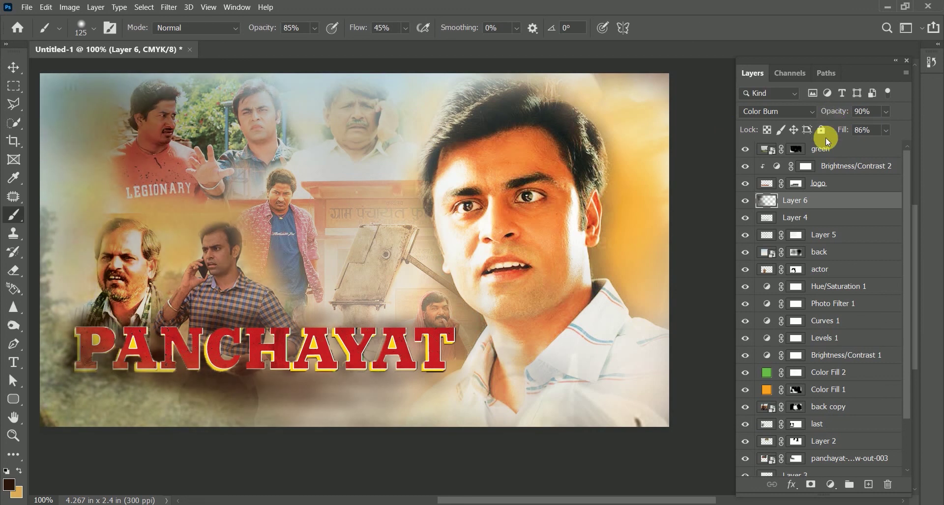
Set Layer 4 to 81% opacity and 98% fill.
left_click(830, 216)
left_click_drag(834, 114, 843, 131)
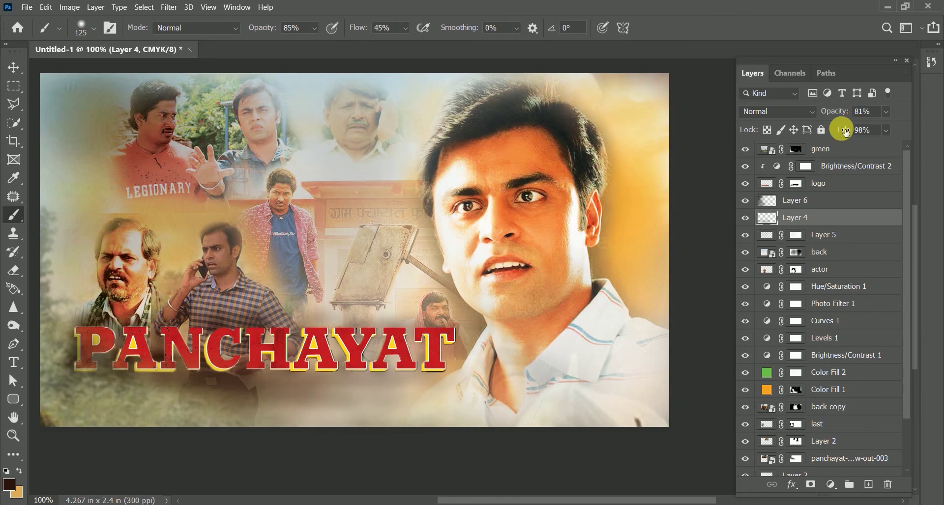
Try a Drop Shadow effect on Layer 4 and undo it.
double_click(844, 219)
left_click(350, 421)
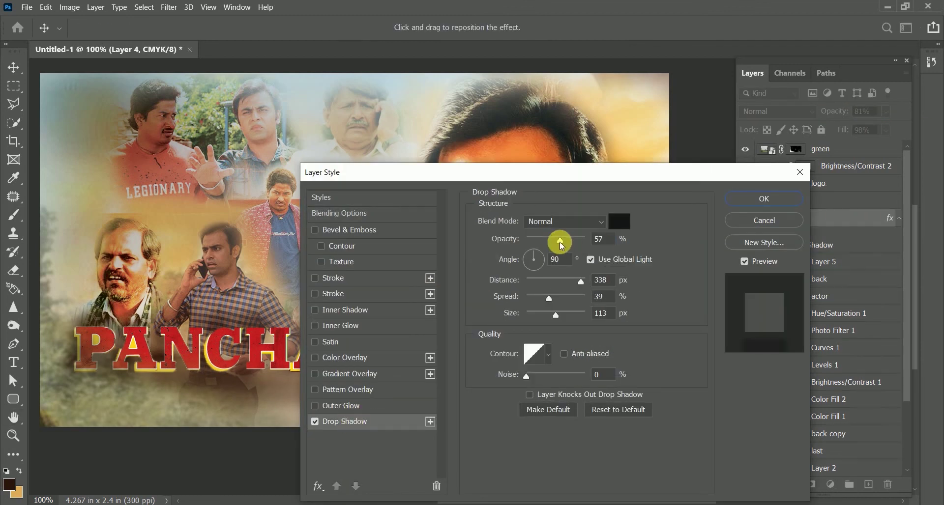
left_click(730, 200)
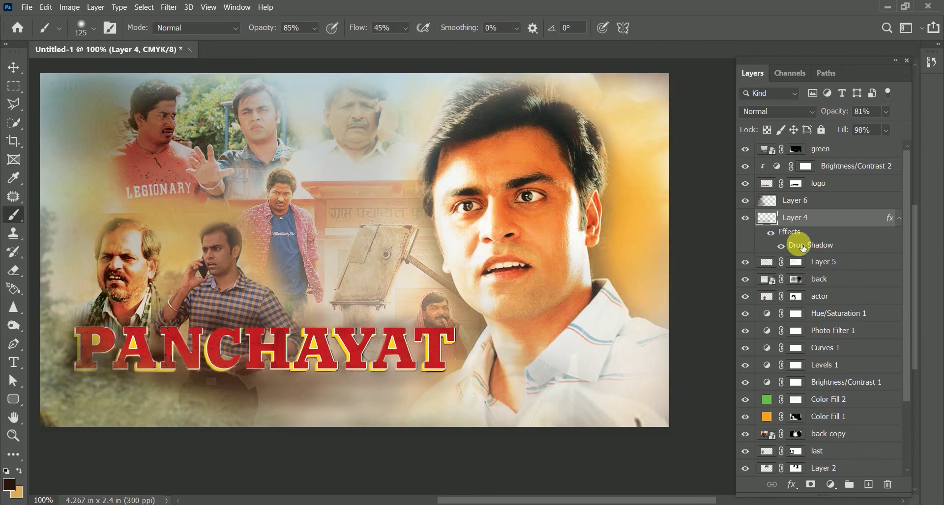
key("ctrl+z")
Move Layer 4 above Layer 6 and shift it together with the logo slightly upward.
left_click_drag(807, 217, 834, 207)
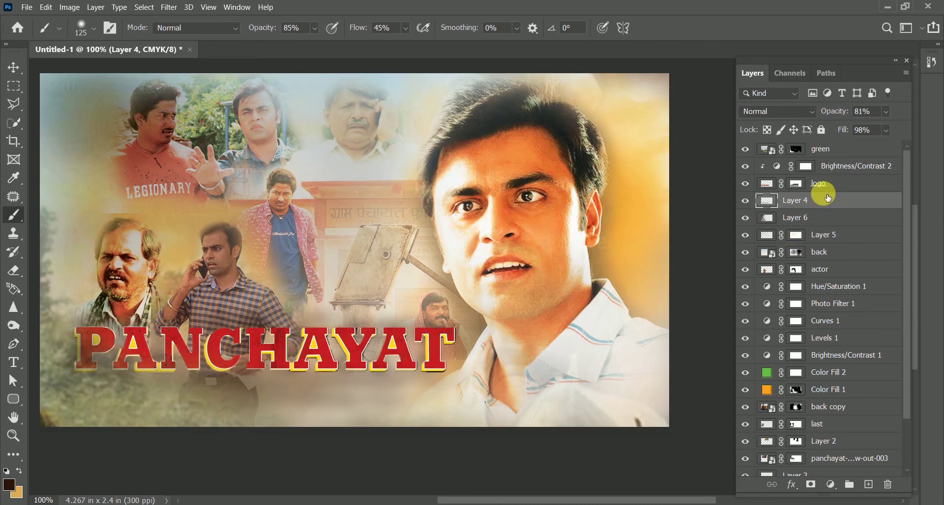
left_click(816, 185, "ctrl")
key("v")
left_click_drag(352, 346, 353, 324)
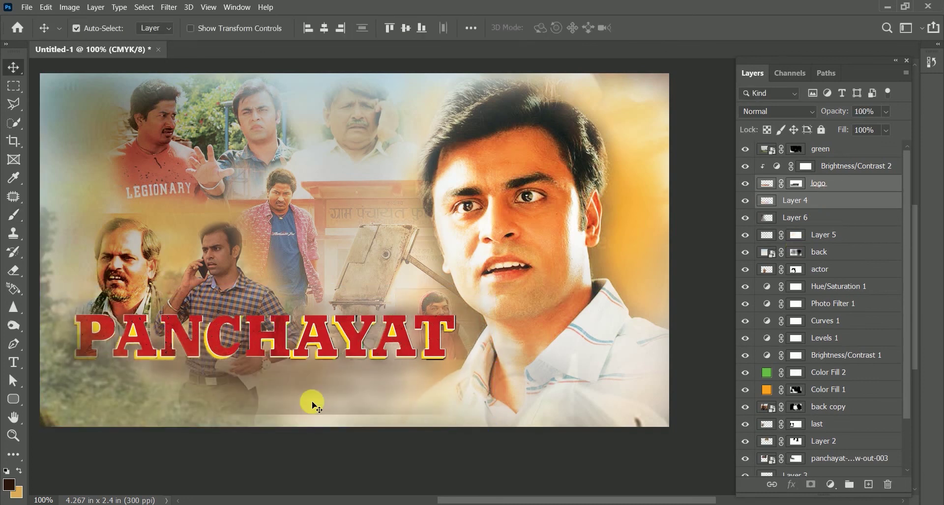
Widen the PANCHAYAT logo slightly toward the main actor.
left_click(835, 187)
key("ctrl+t")
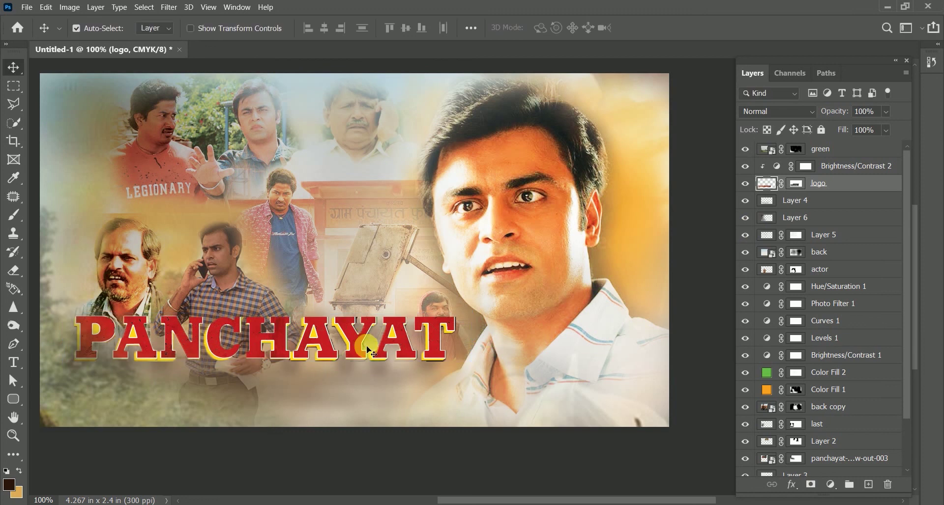
left_click_drag(455, 334, 469, 334)
key("Return")
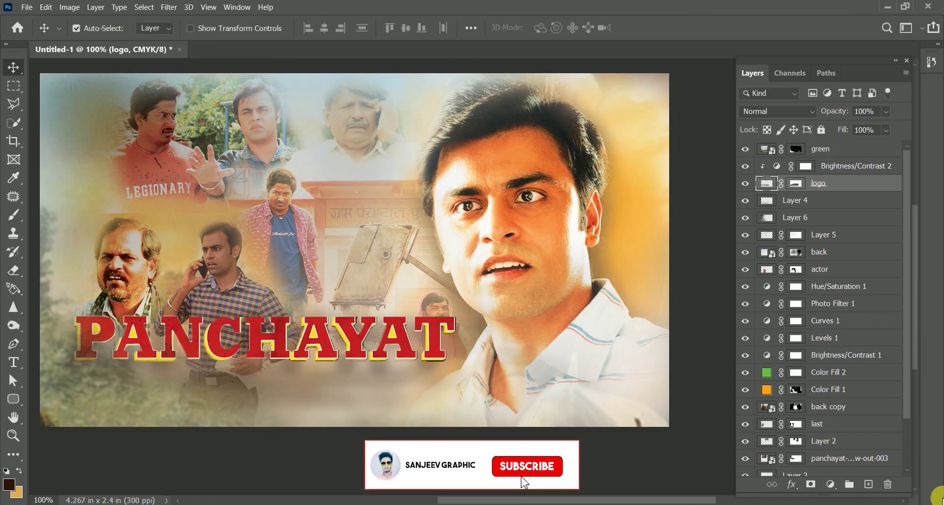
Group all layers above Background, name the group final, and toggle its visibility to check the poster.
left_click(76, 28)
left_click(820, 148)
scroll(832, 322, "down", 5)
left_click(832, 450, "shift")
key("ctrl+g")
double_click(787, 148)
type("final")
key("Return")
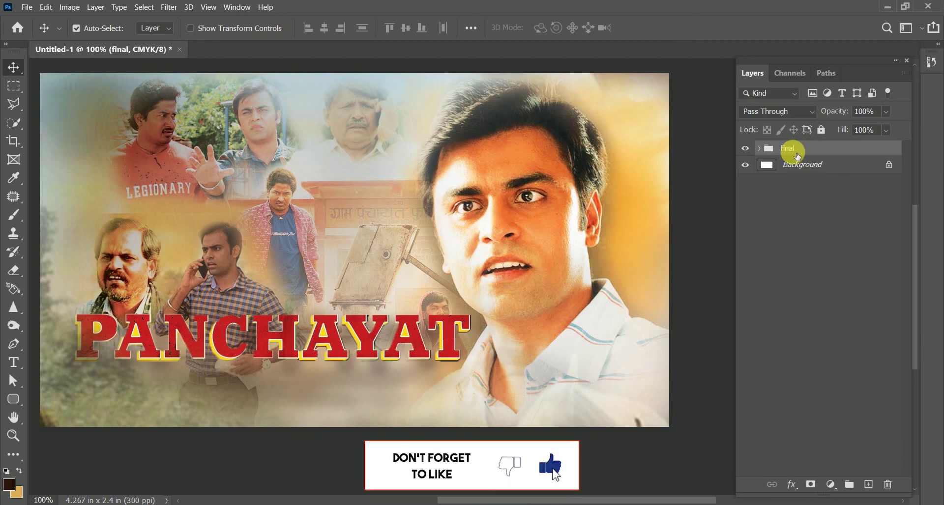
left_click(746, 148)
left_click(745, 148)
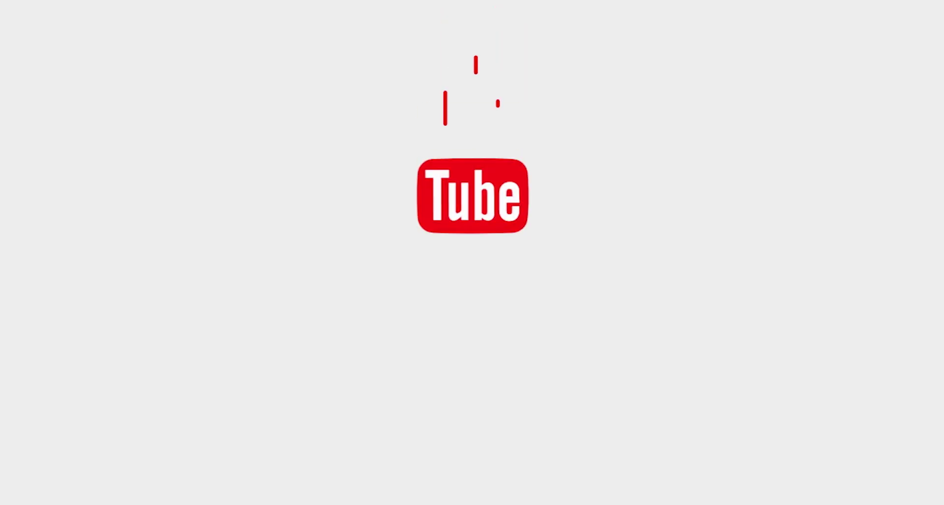